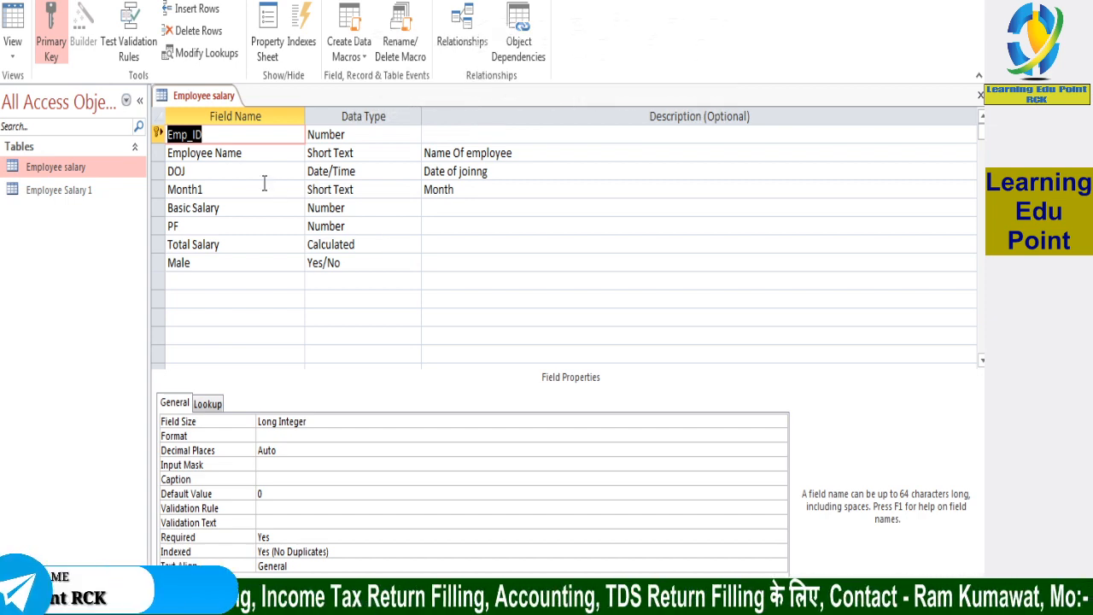
Step: Open the Expression Builder for the Basic Salary field's validation rule and list all the operators
{"action": "left_click", "coordinate": [240, 210]}
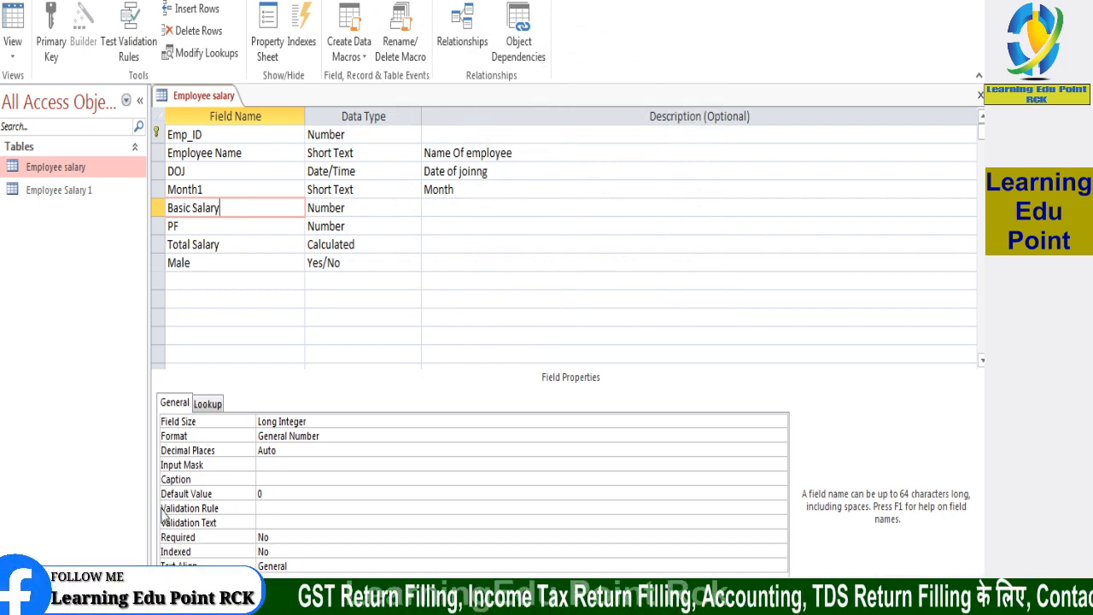
{"action": "left_click", "coordinate": [281, 508]}
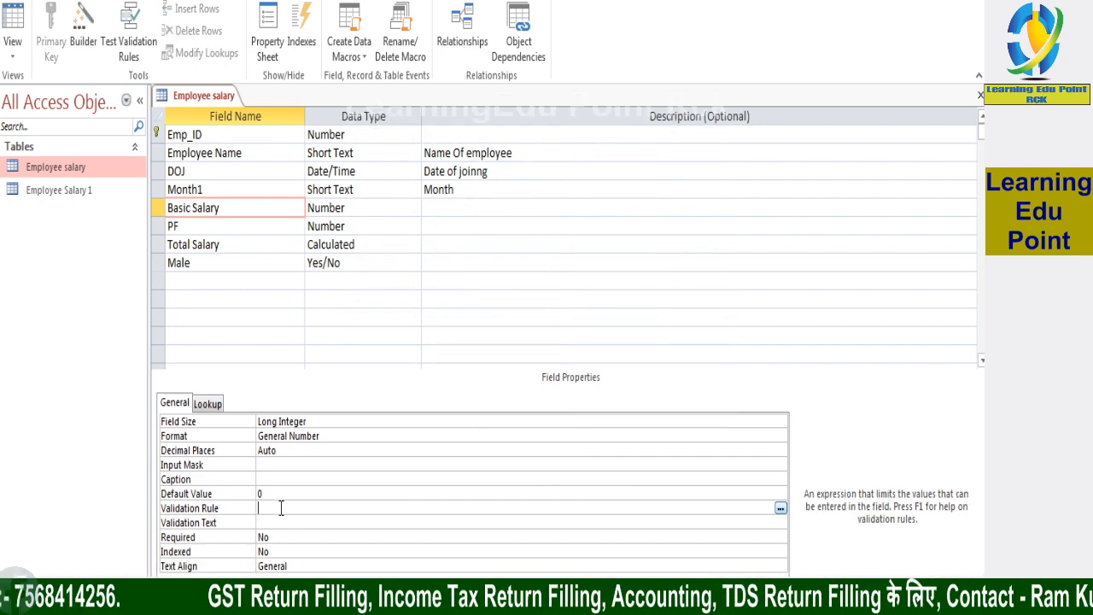
{"action": "left_click", "coordinate": [781, 508]}
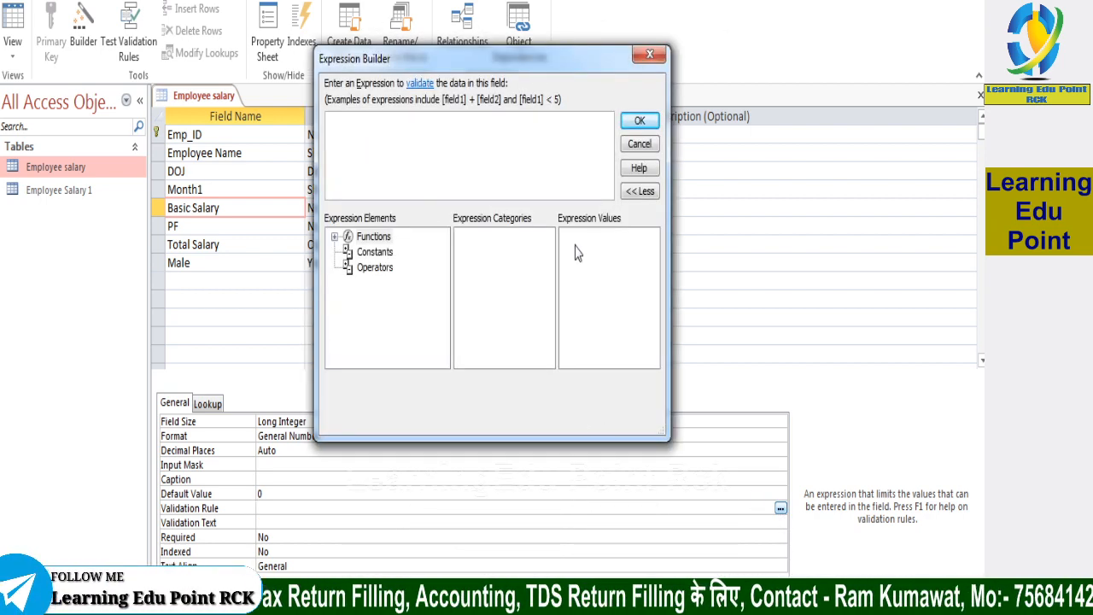
{"action": "left_click", "coordinate": [375, 252]}
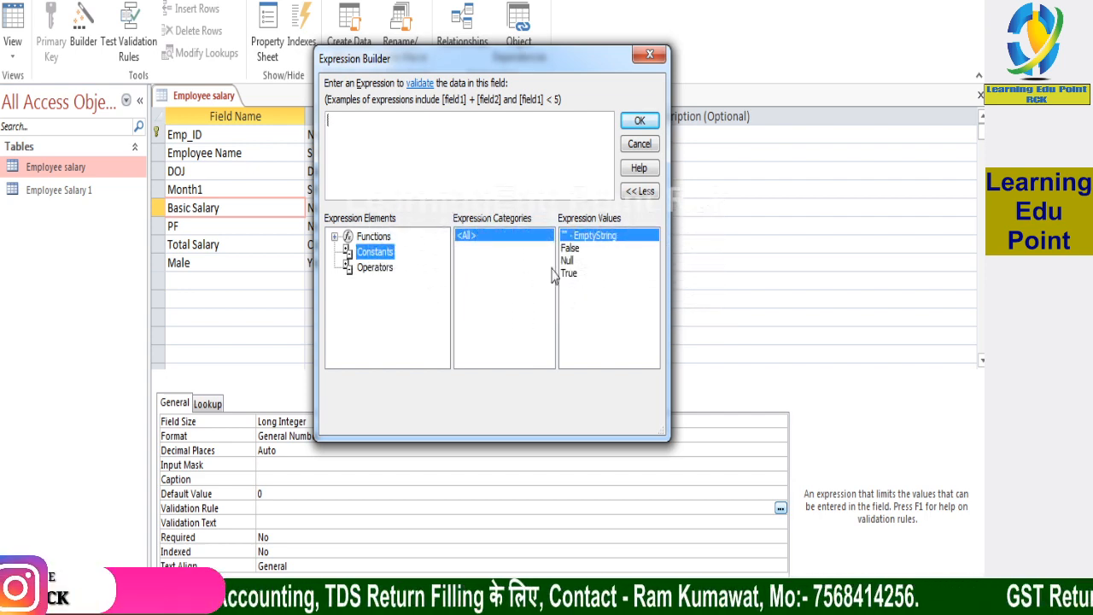
{"action": "left_click", "coordinate": [373, 268]}
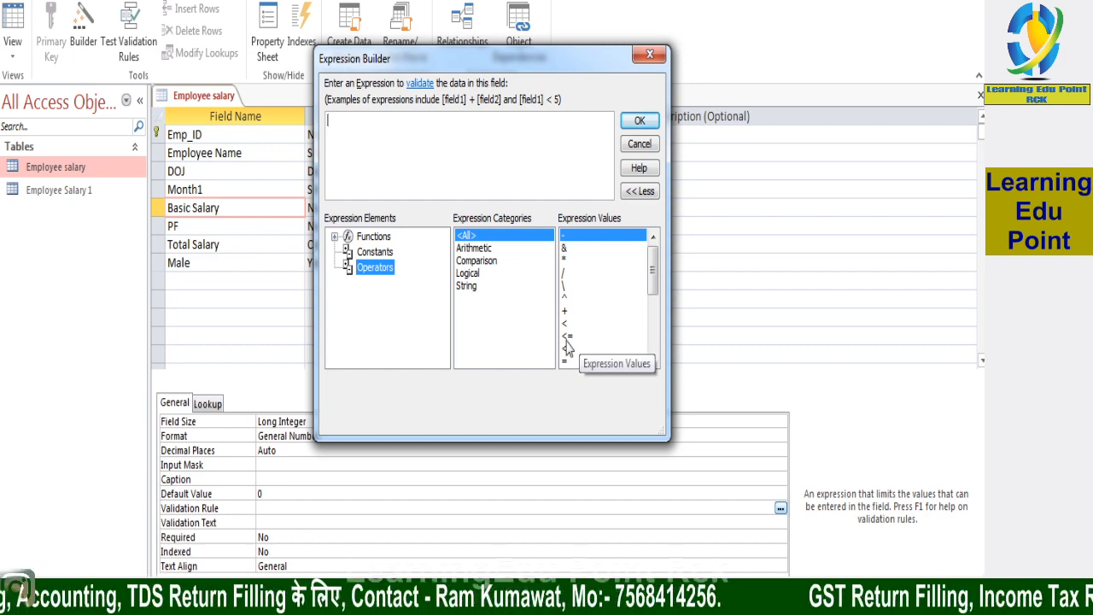
{"action": "left_click_drag", "start_coordinate": [652, 282], "coordinate": [652, 312]}
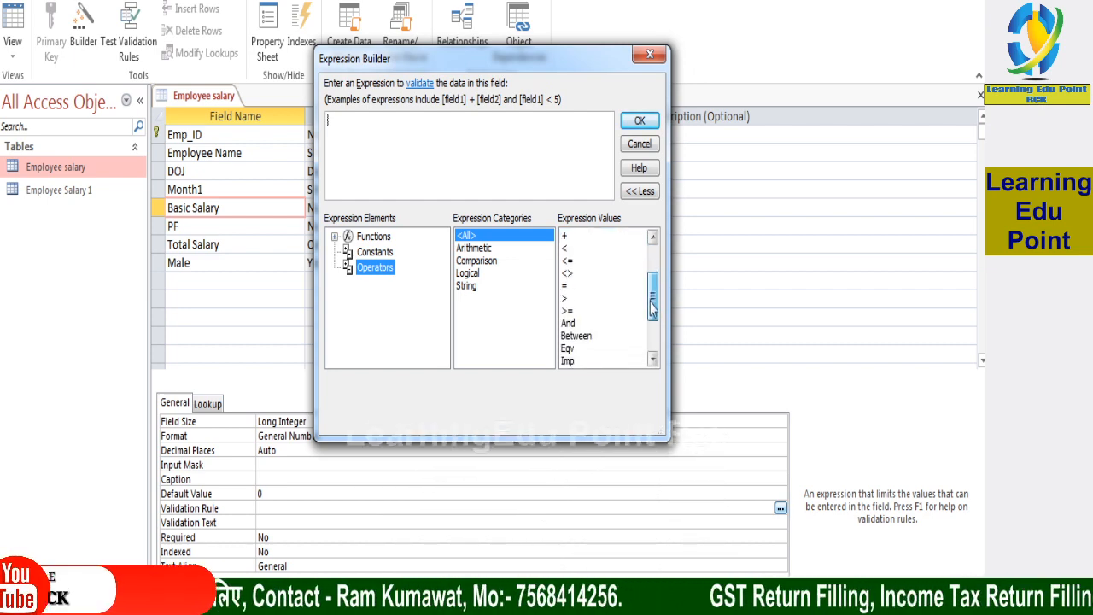
{"action": "left_click", "coordinate": [567, 322]}
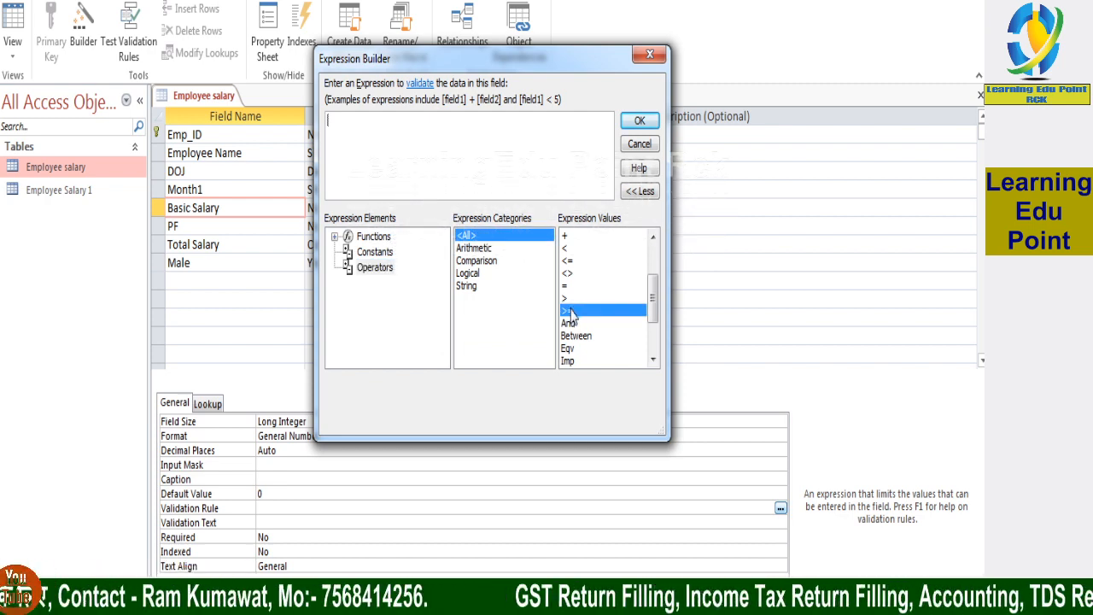
{"action": "double_click", "coordinate": [567, 322]}
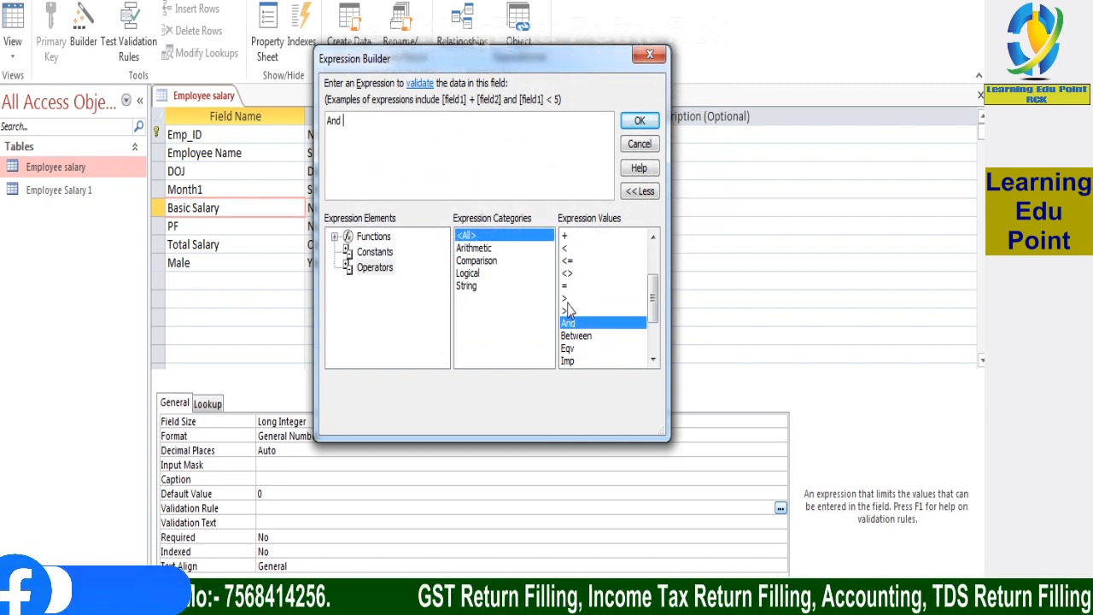
{"action": "left_click_drag", "start_coordinate": [350, 121], "coordinate": [232, 104]}
{"action": "key", "text": "BackSpace"}
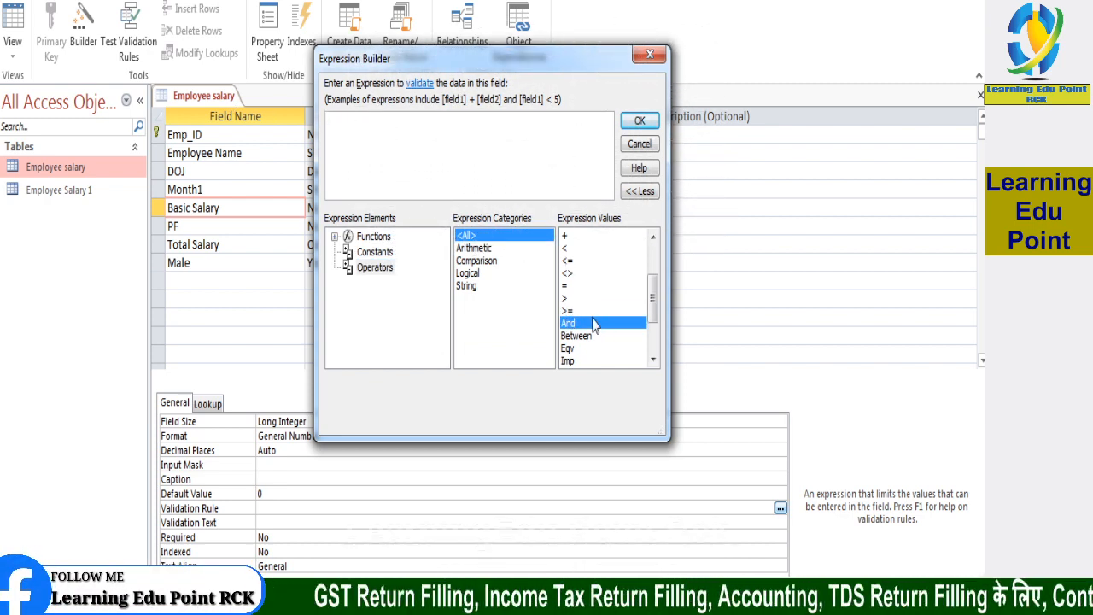
Step: Build the expression >= 9000 with the comparison operator and apply it as the Basic Salary validation rule
{"action": "double_click", "coordinate": [565, 311]}
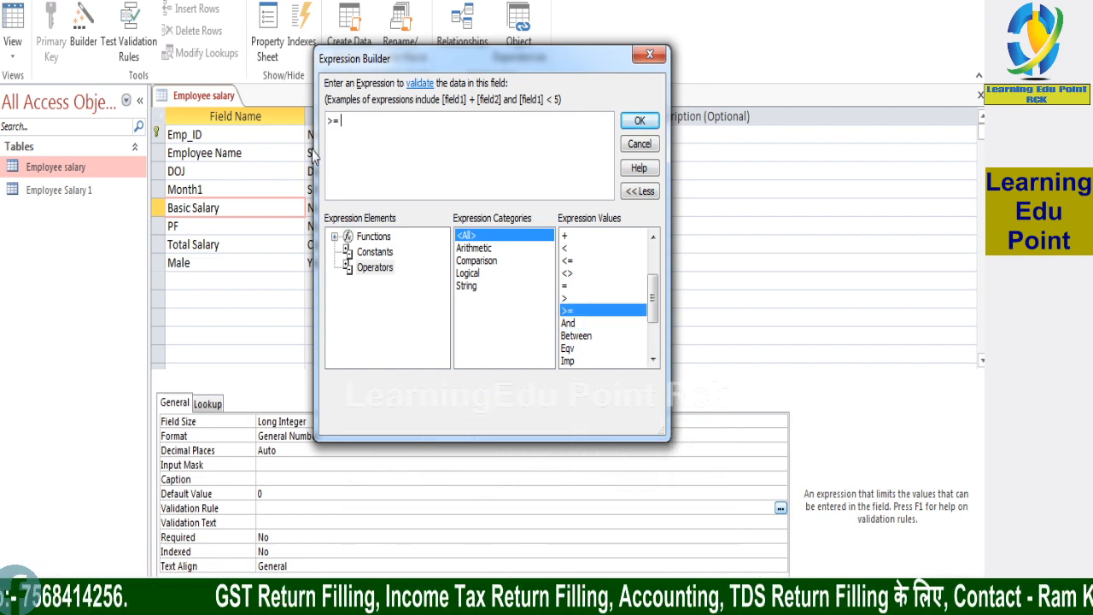
{"action": "left_click", "coordinate": [333, 126]}
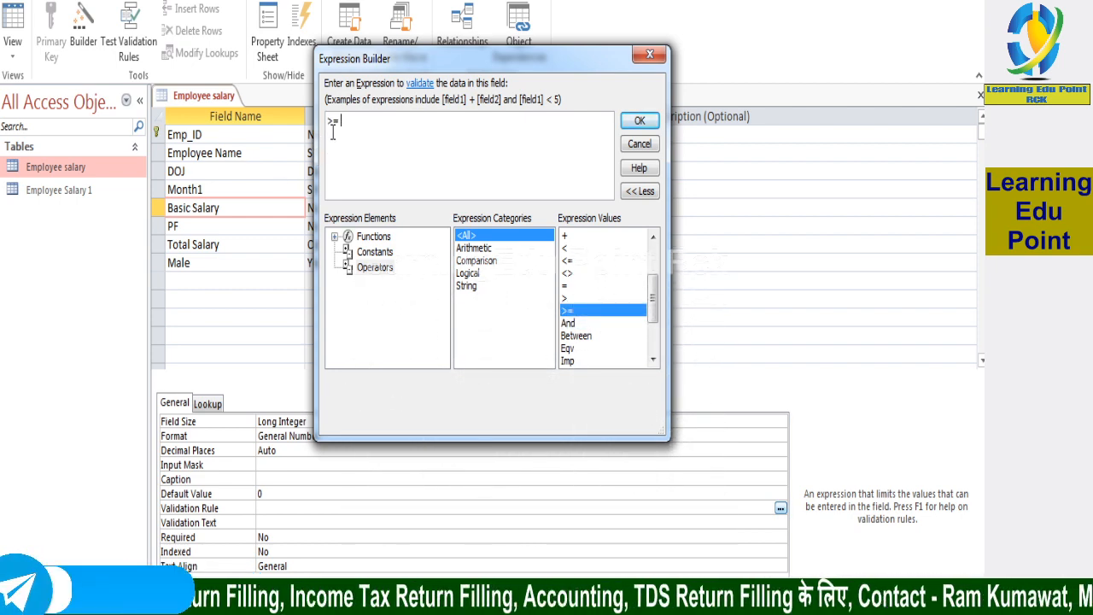
{"action": "type", "text": "9000"}
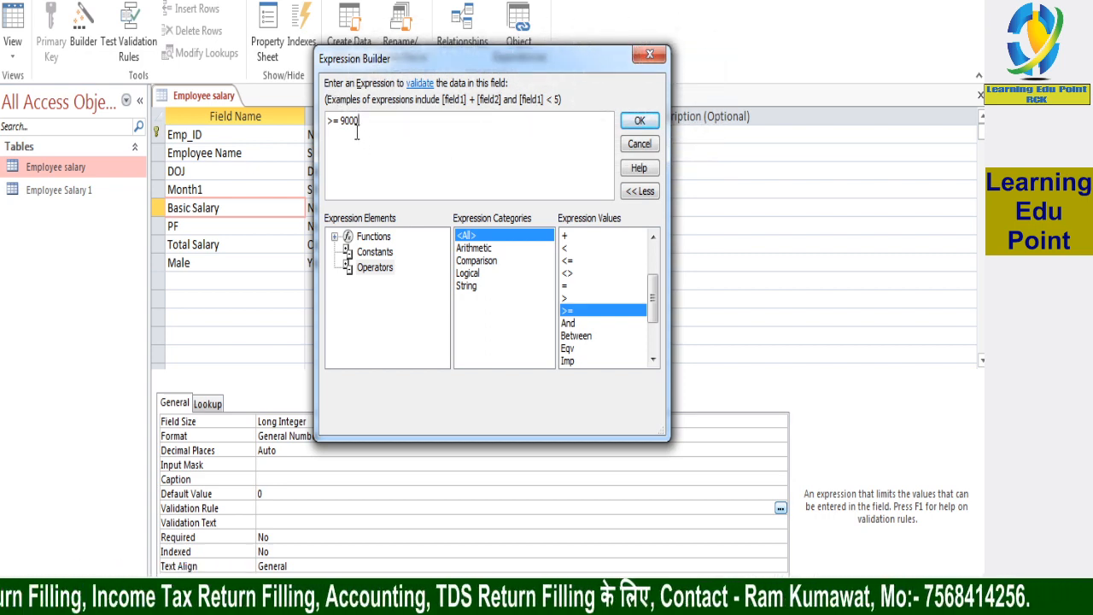
{"action": "left_click", "coordinate": [640, 120]}
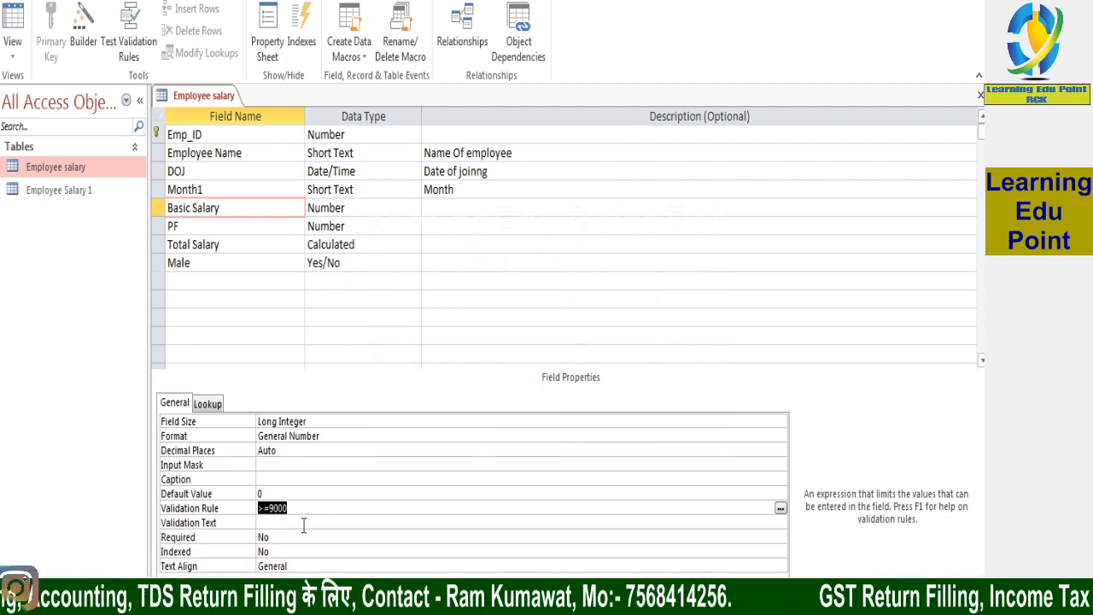
Step: Enter "Please Type 9000 or more." as the Basic Salary field's validation text
{"action": "left_click", "coordinate": [303, 522]}
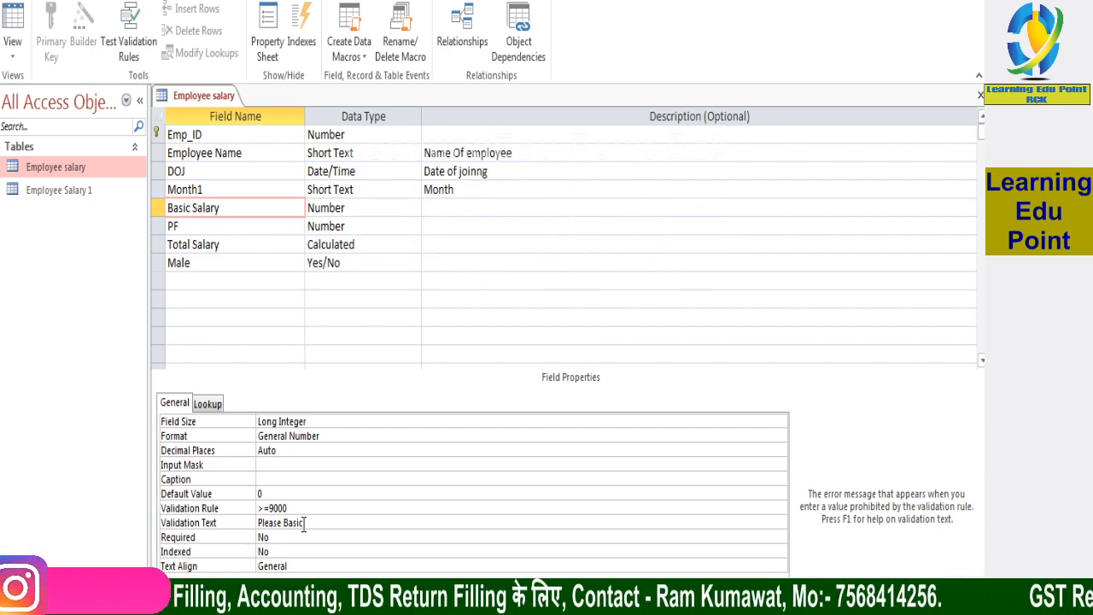
{"action": "key", "text": "BackSpace"}
{"action": "key", "text": "BackSpace"}
{"action": "key", "text": "BackSpace"}
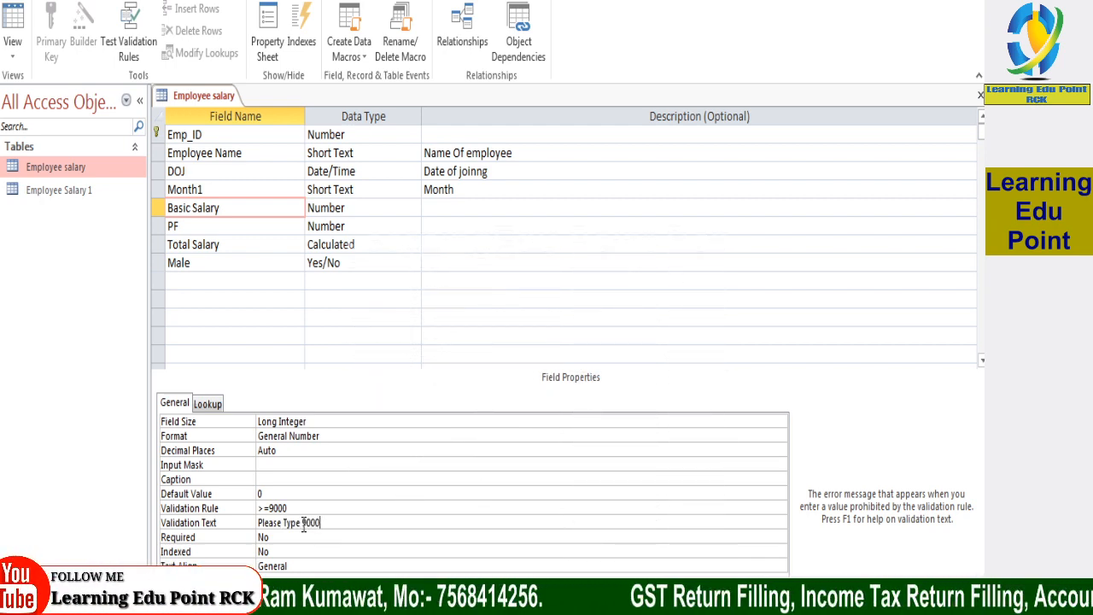
{"action": "type", "text": "or mo"}
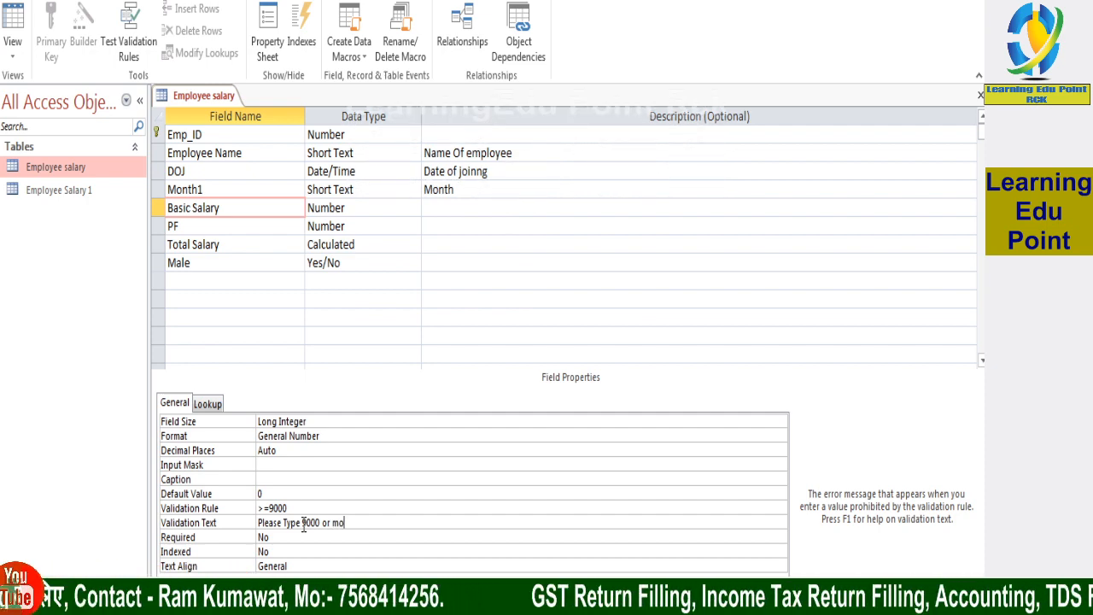
{"action": "type", "text": "re."}
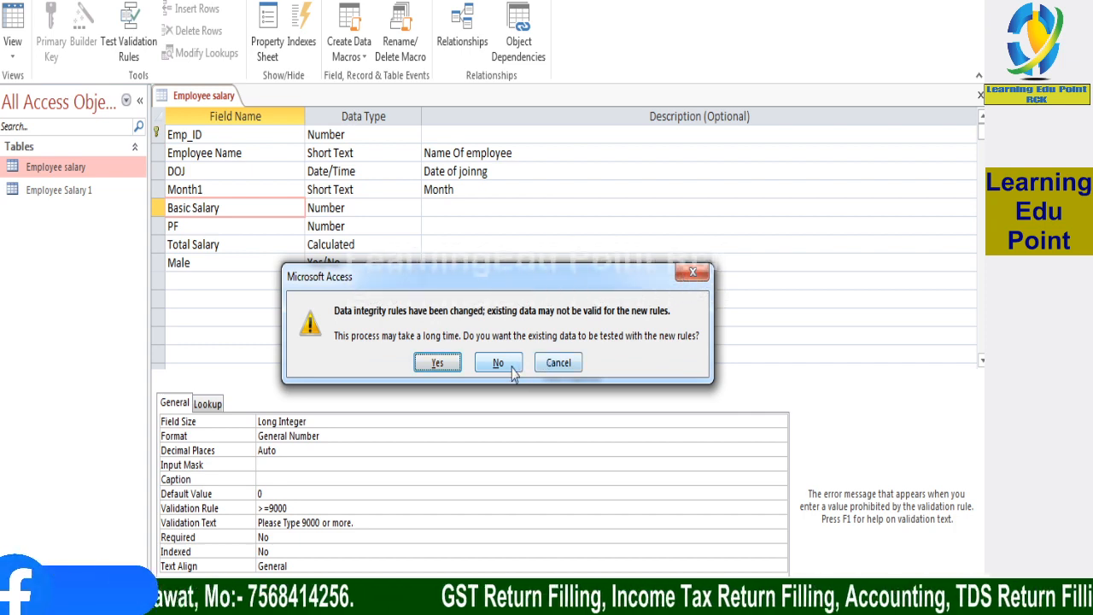
Step: Test the existing data against the new rule, cancel further testing, and open the Employee salary table's records
{"action": "left_click", "coordinate": [436, 363]}
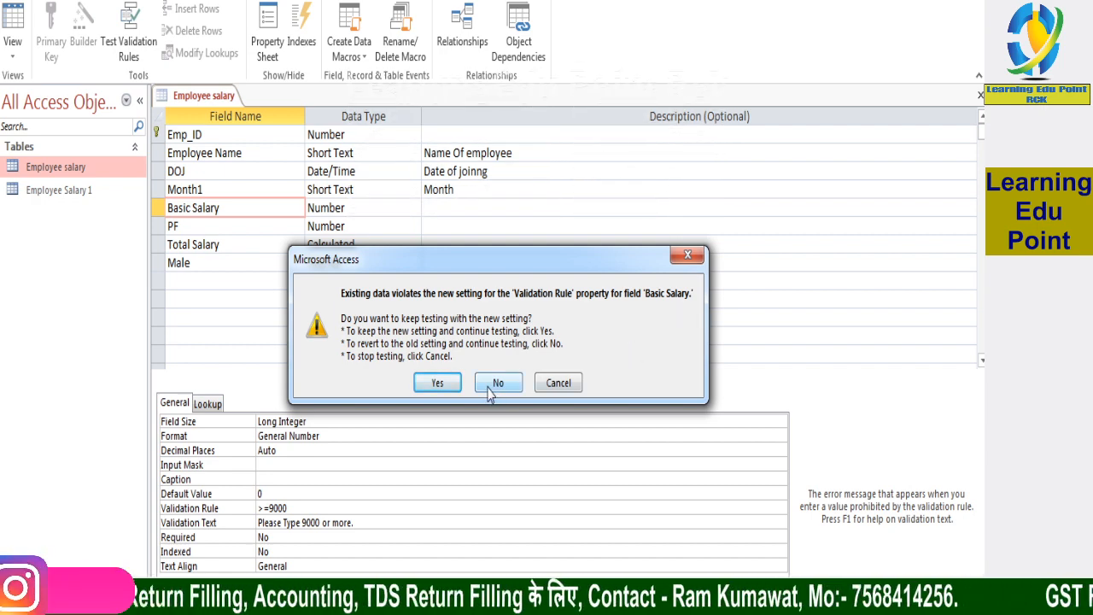
{"action": "left_click", "coordinate": [564, 384]}
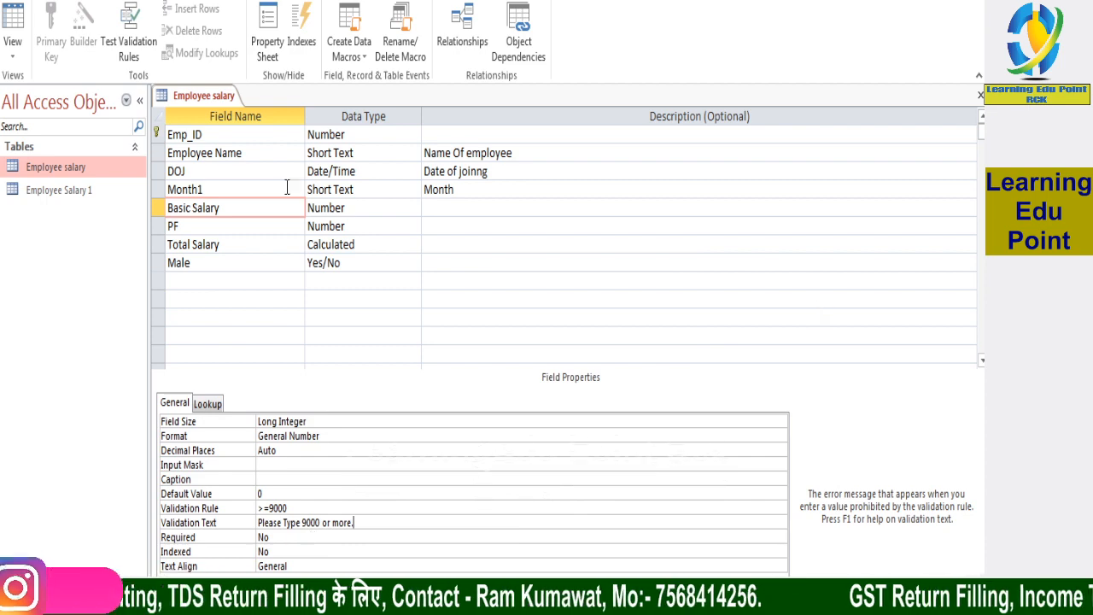
{"action": "double_click", "coordinate": [39, 168]}
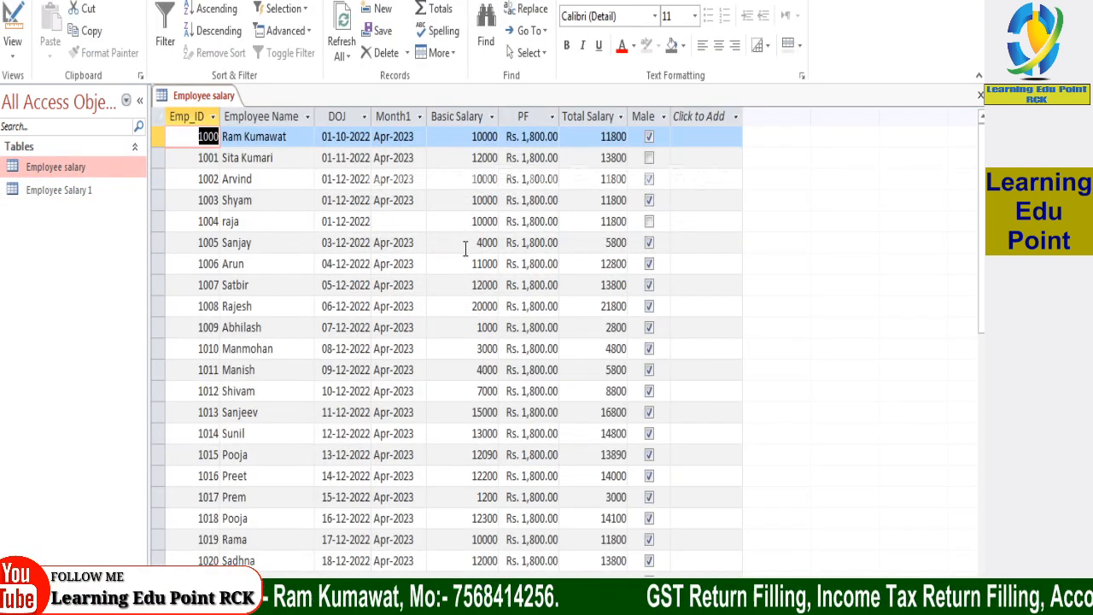
{"action": "scroll", "coordinate": [466, 248], "scroll_direction": "down", "scroll_amount": 5}
{"action": "scroll", "coordinate": [513, 138], "scroll_direction": "up", "scroll_amount": 4}
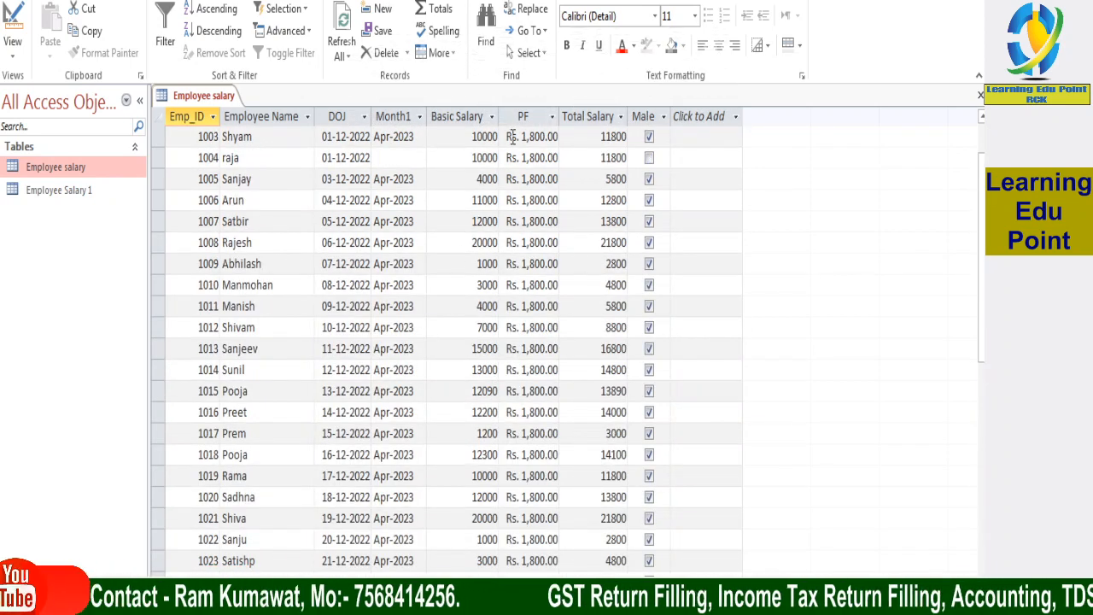
Step: Filter the Basic Salary column to values less than or equal to 9000
{"action": "left_click", "coordinate": [491, 116]}
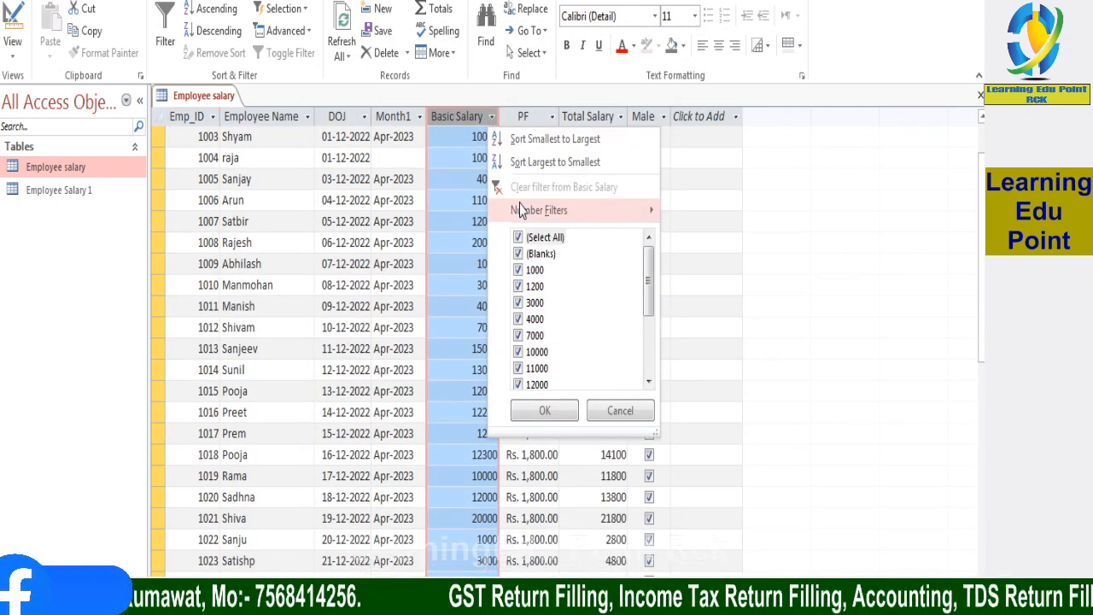
{"action": "mouse_move", "coordinate": [521, 210]}
{"action": "left_click", "coordinate": [713, 258]}
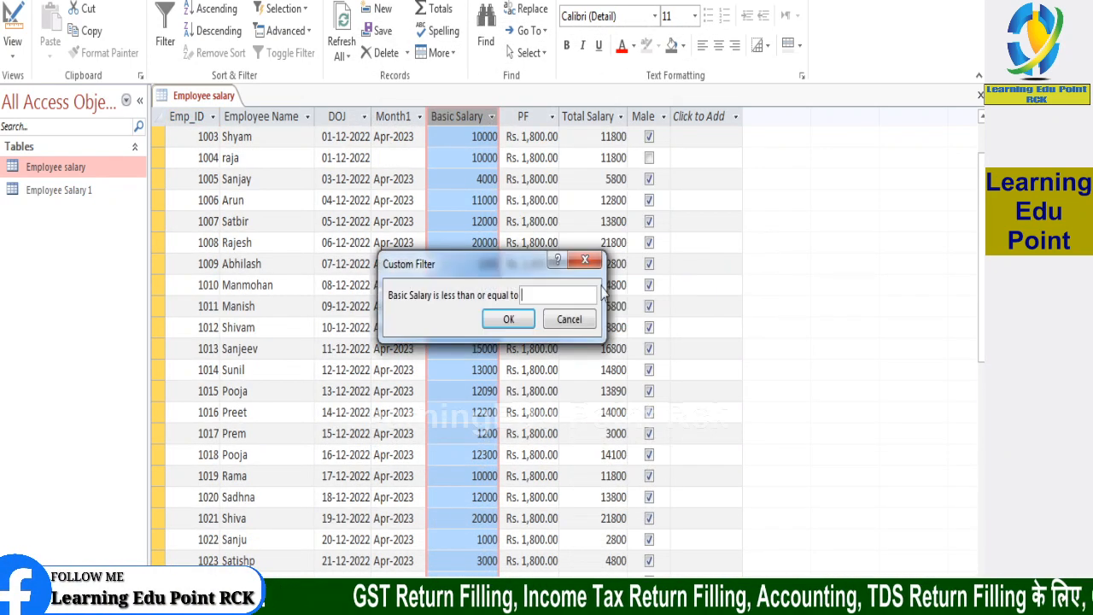
{"action": "type", "text": "00"}
{"action": "key", "text": "BackSpace"}
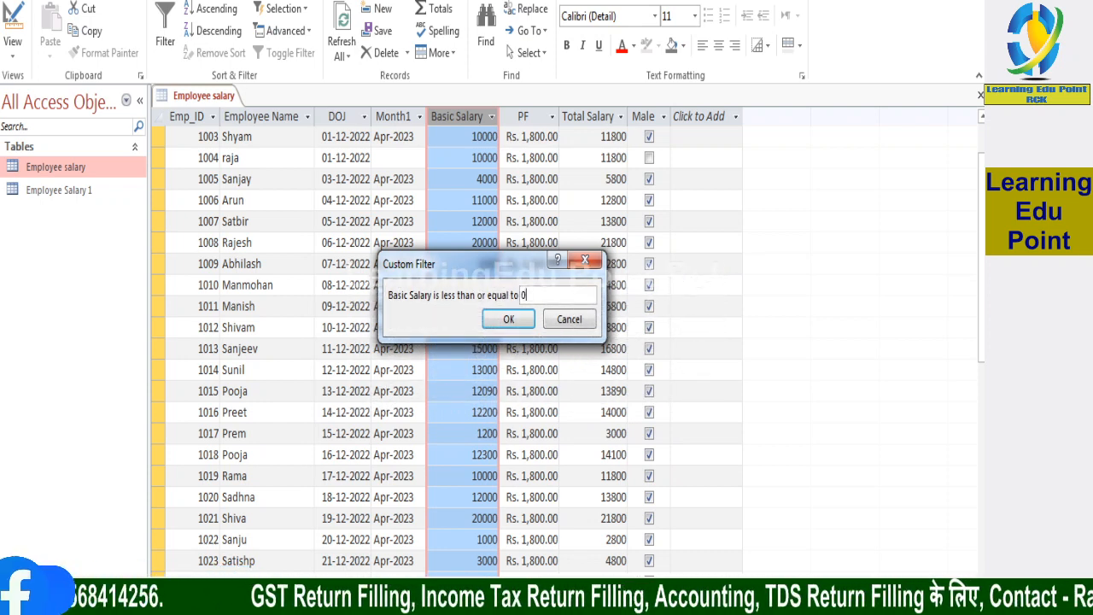
{"action": "key", "text": "BackSpace"}
{"action": "type", "text": "900"}
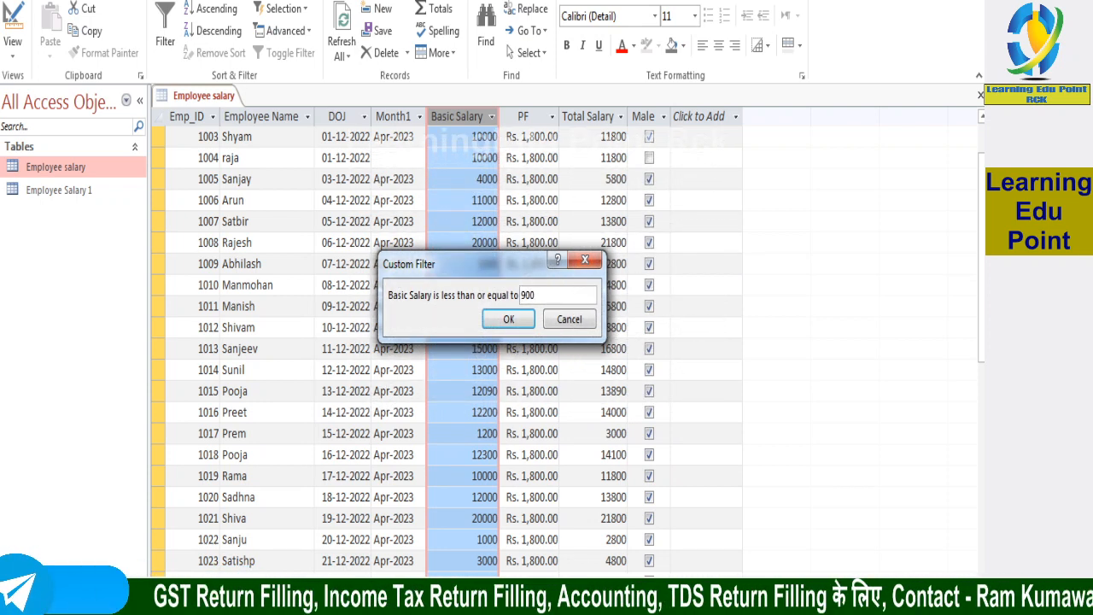
{"action": "type", "text": "0"}
{"action": "left_click", "coordinate": [508, 318]}
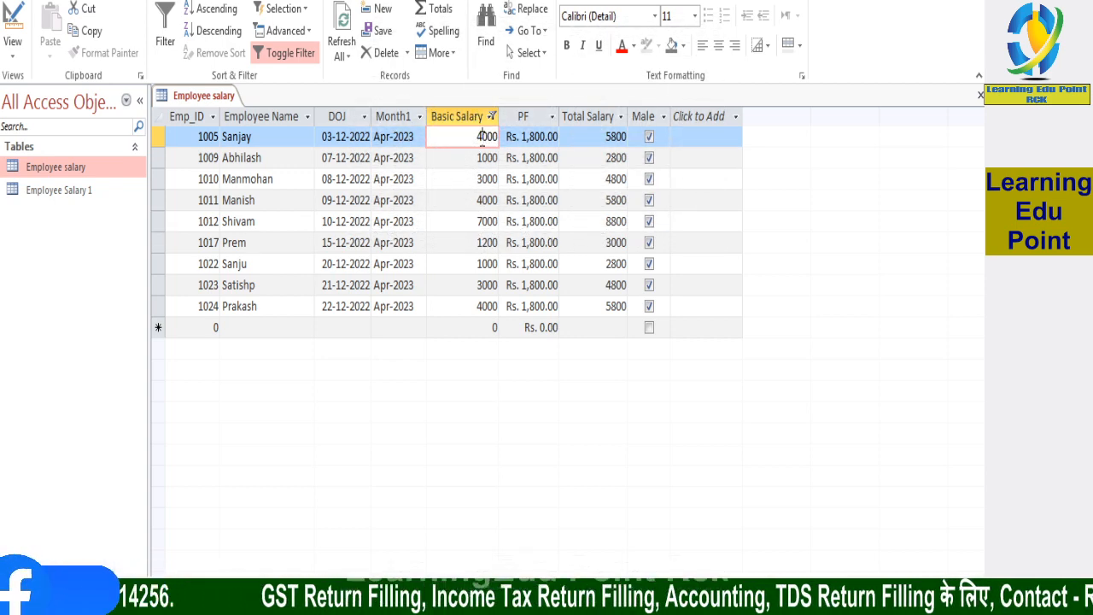
Step: Set the Basic Salary to 9000 in the first three filtered records
{"action": "left_click", "coordinate": [481, 139]}
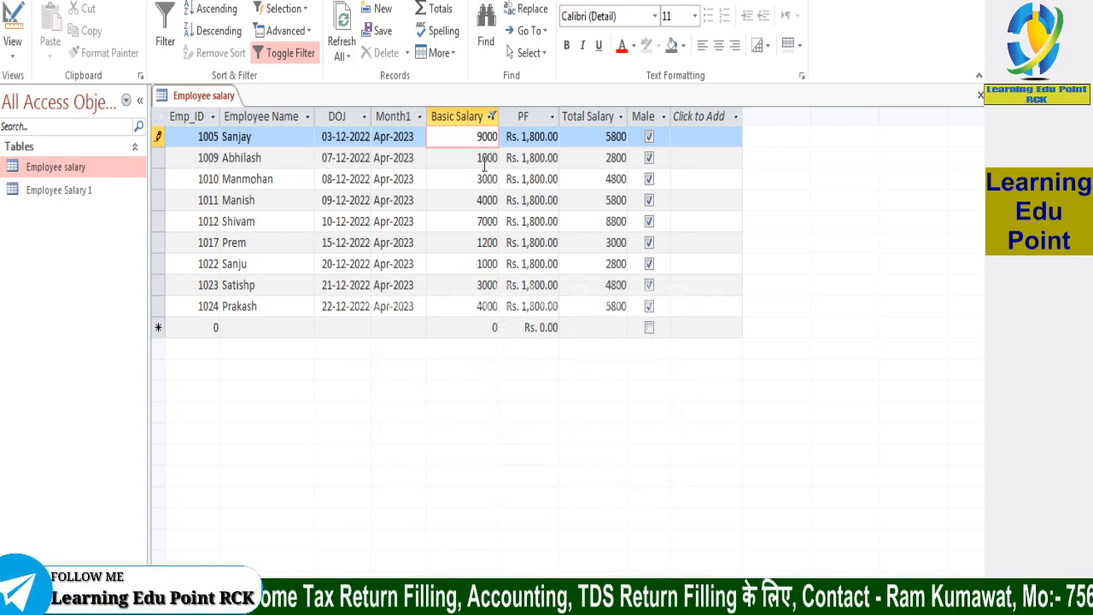
{"action": "left_click", "coordinate": [484, 165]}
{"action": "key", "text": "BackSpace"}
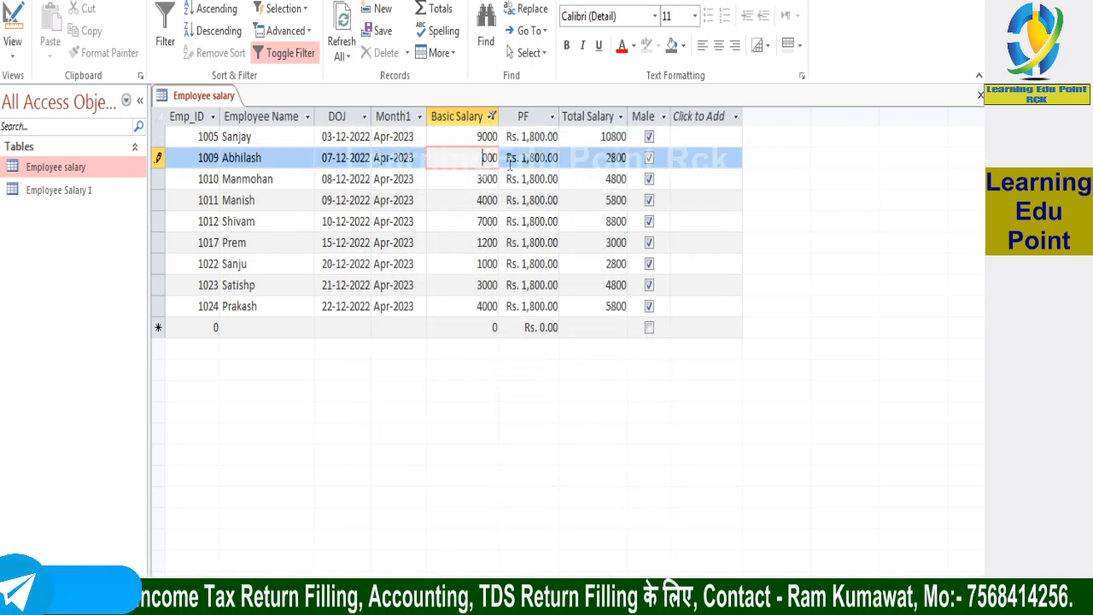
{"action": "type", "text": "0"}
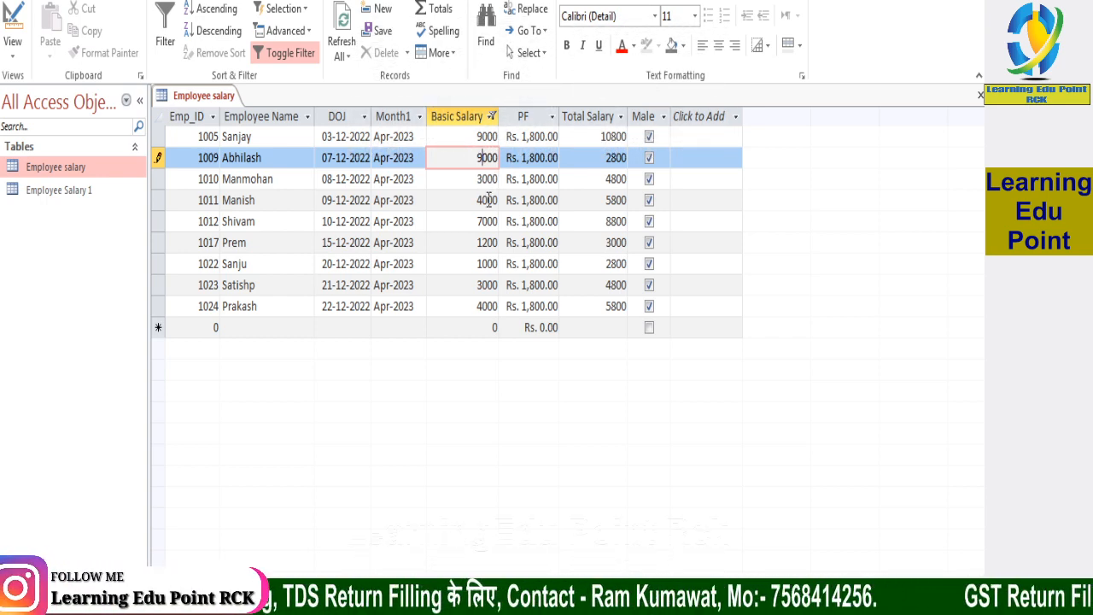
{"action": "left_click", "coordinate": [483, 179]}
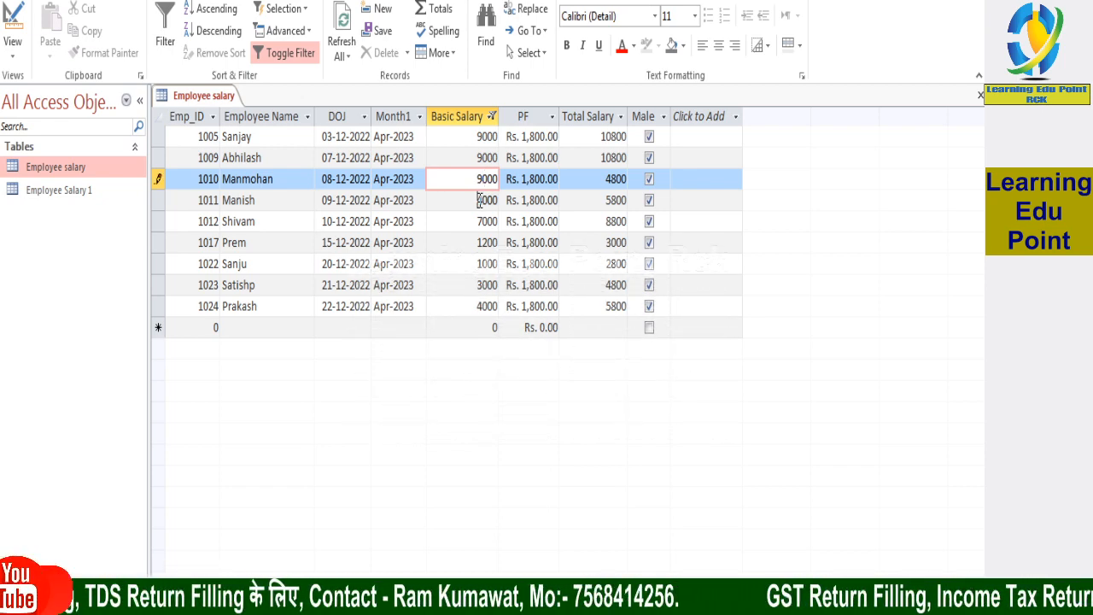
Step: Set the Basic Salary to 9000 in the fourth through seventh filtered records
{"action": "left_click", "coordinate": [485, 199]}
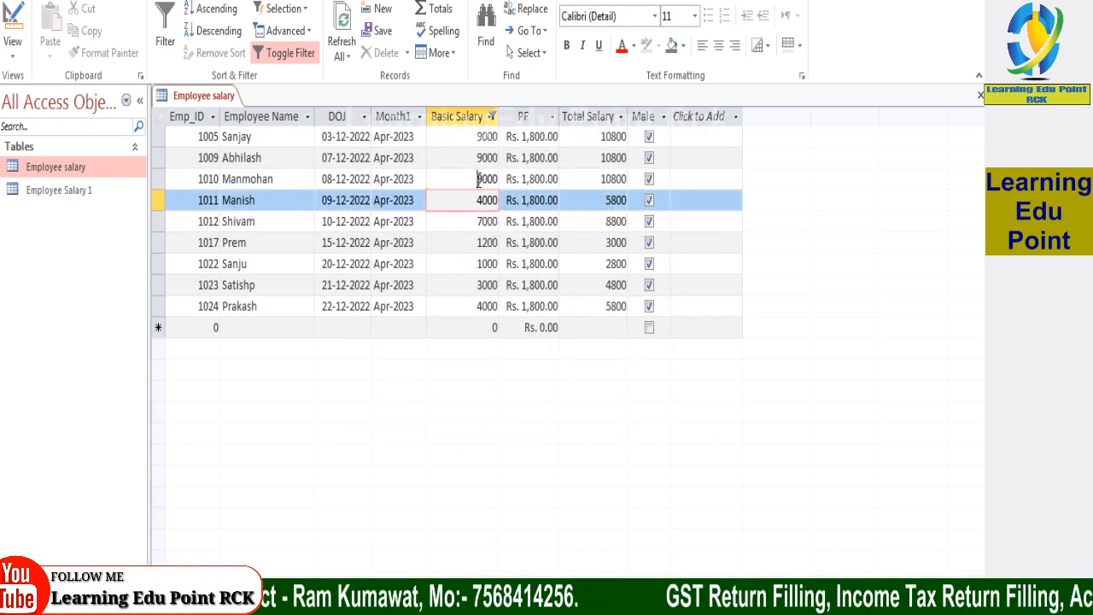
{"action": "double_click", "coordinate": [485, 179]}
{"action": "double_click", "coordinate": [478, 199]}
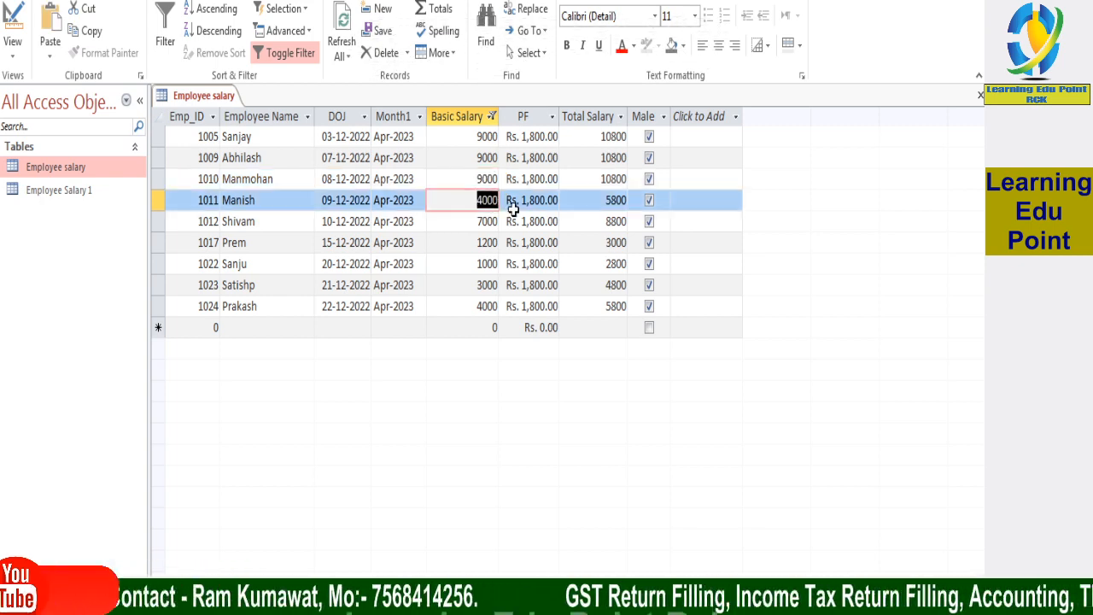
{"action": "double_click", "coordinate": [478, 221]}
{"action": "type", "text": "9000"}
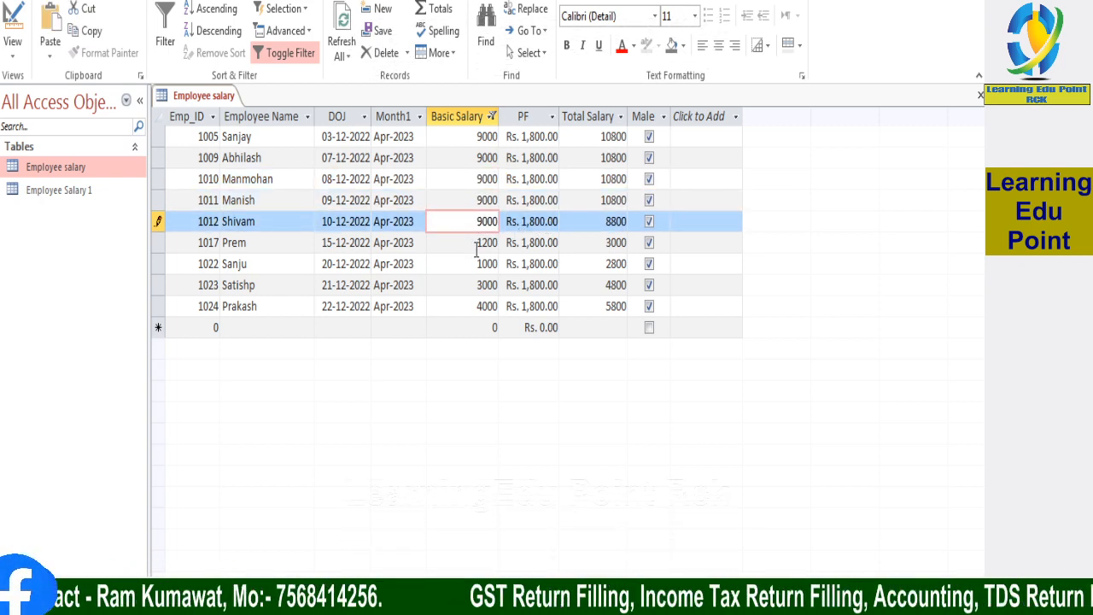
{"action": "double_click", "coordinate": [470, 242]}
{"action": "type", "text": "9000"}
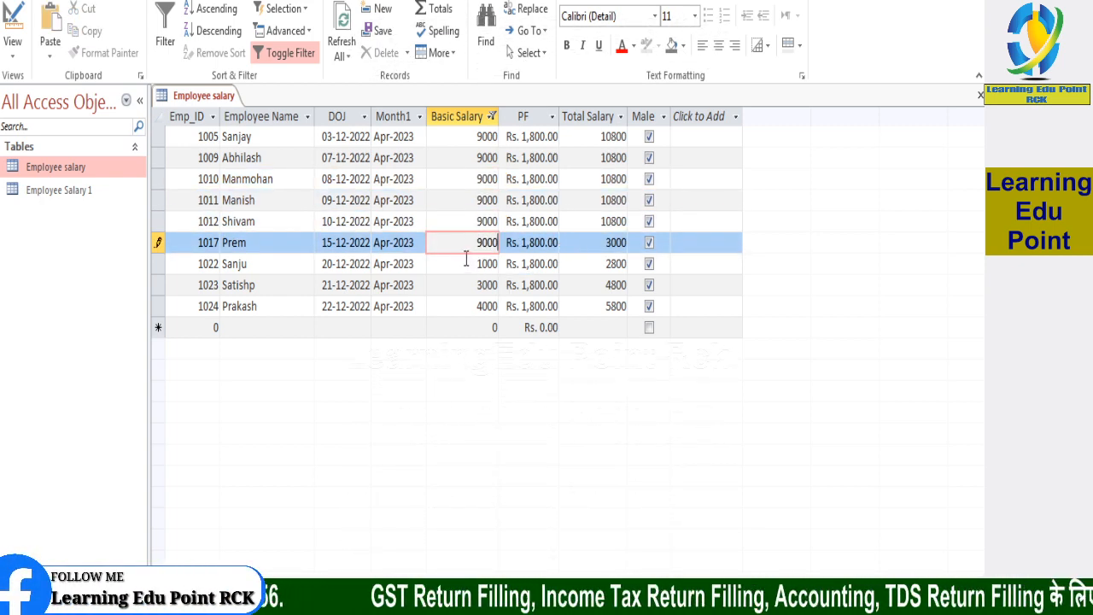
{"action": "double_click", "coordinate": [482, 264]}
{"action": "type", "text": "9000"}
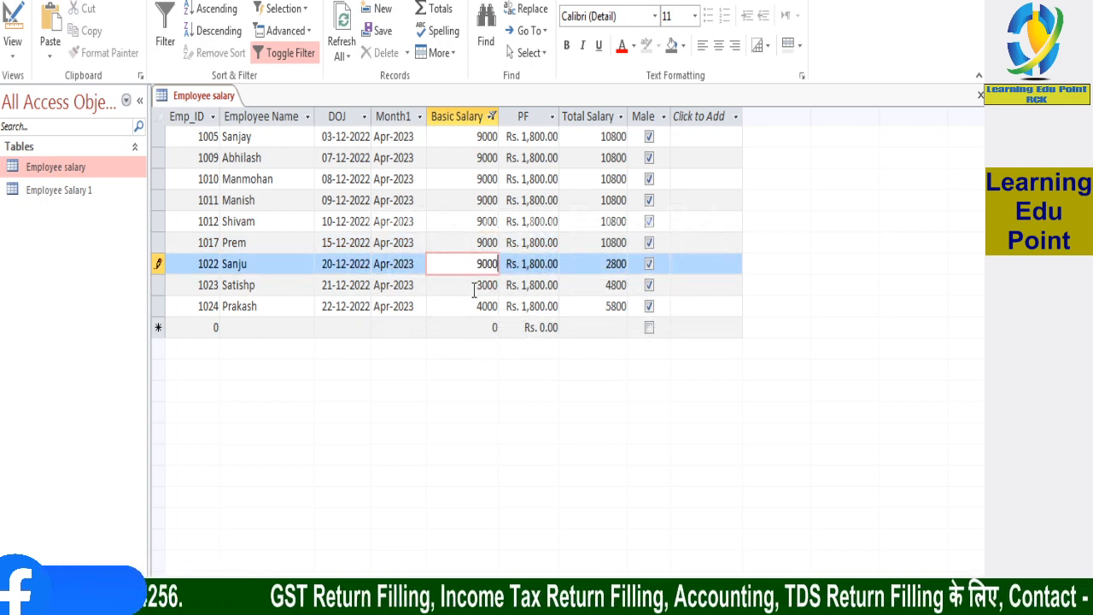
Step: Set the Basic Salary to 9000 in the last two filtered records, and reopen the Employee salary table to show all records
{"action": "double_click", "coordinate": [482, 286]}
{"action": "type", "text": "9000"}
{"action": "double_click", "coordinate": [484, 306]}
{"action": "type", "text": "9000"}
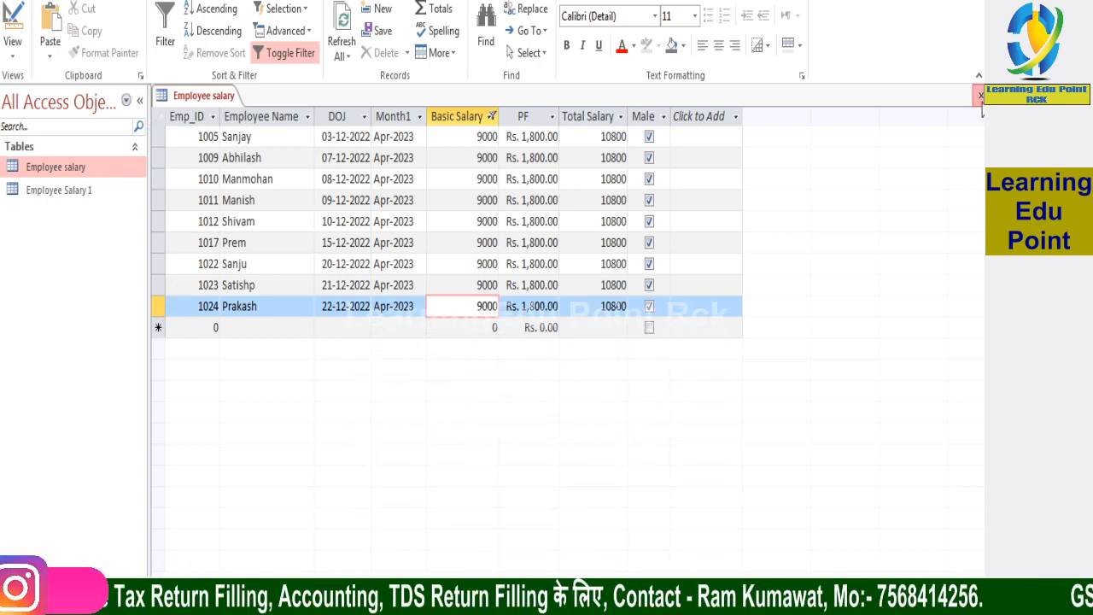
{"action": "left_click", "coordinate": [980, 96]}
{"action": "double_click", "coordinate": [73, 168]}
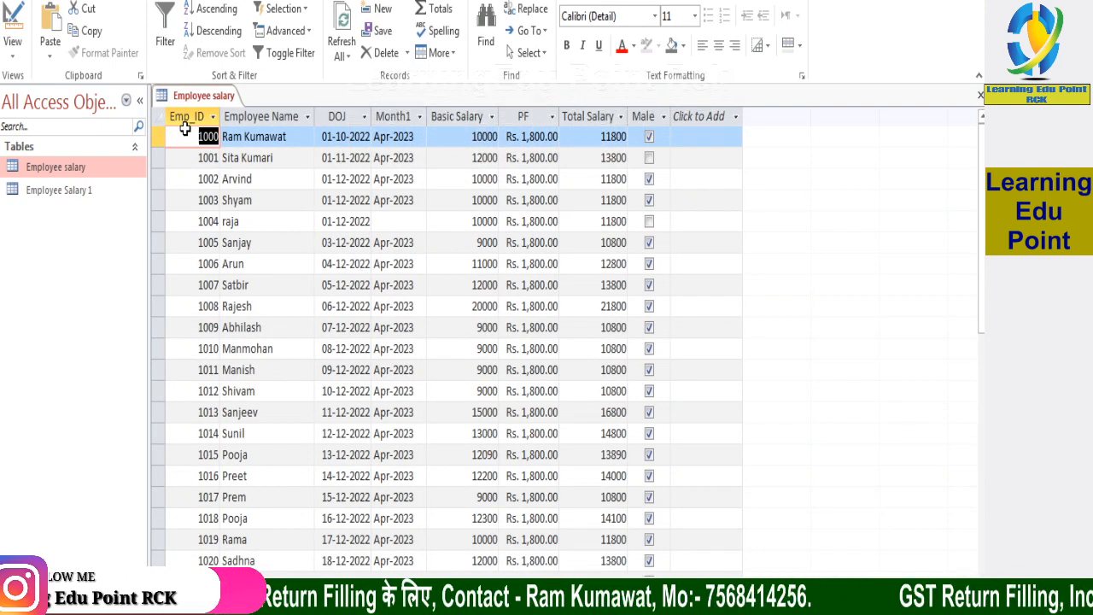
Step: Open the Employee salary table's design and remove the final period from the Basic Salary field's validation text
{"action": "left_click", "coordinate": [980, 96]}
{"action": "right_click", "coordinate": [84, 171]}
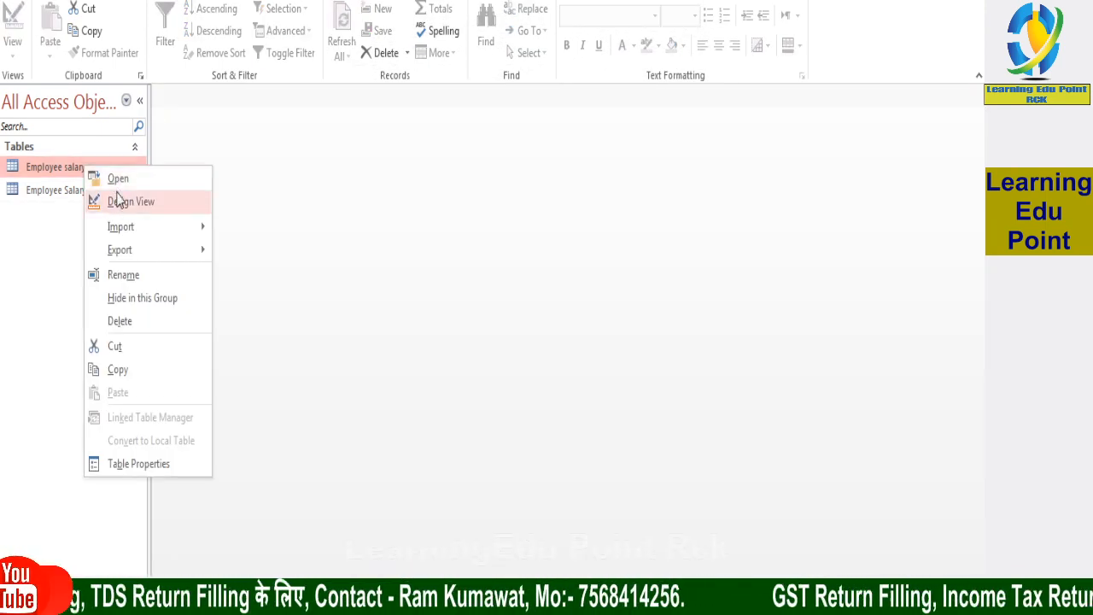
{"action": "left_click", "coordinate": [116, 199]}
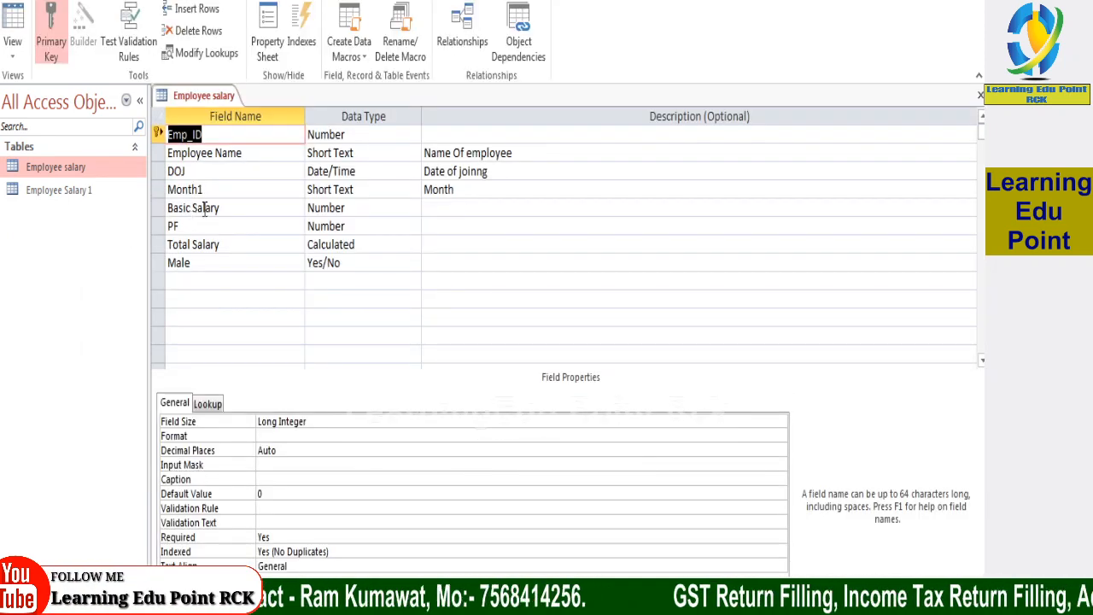
{"action": "left_click", "coordinate": [223, 211]}
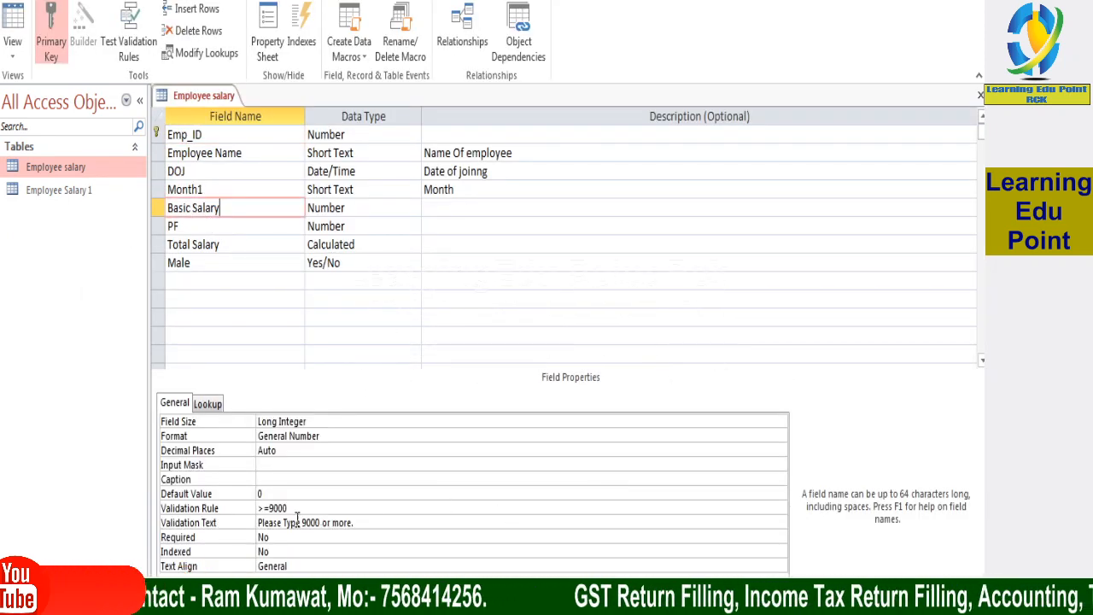
{"action": "left_click", "coordinate": [355, 519]}
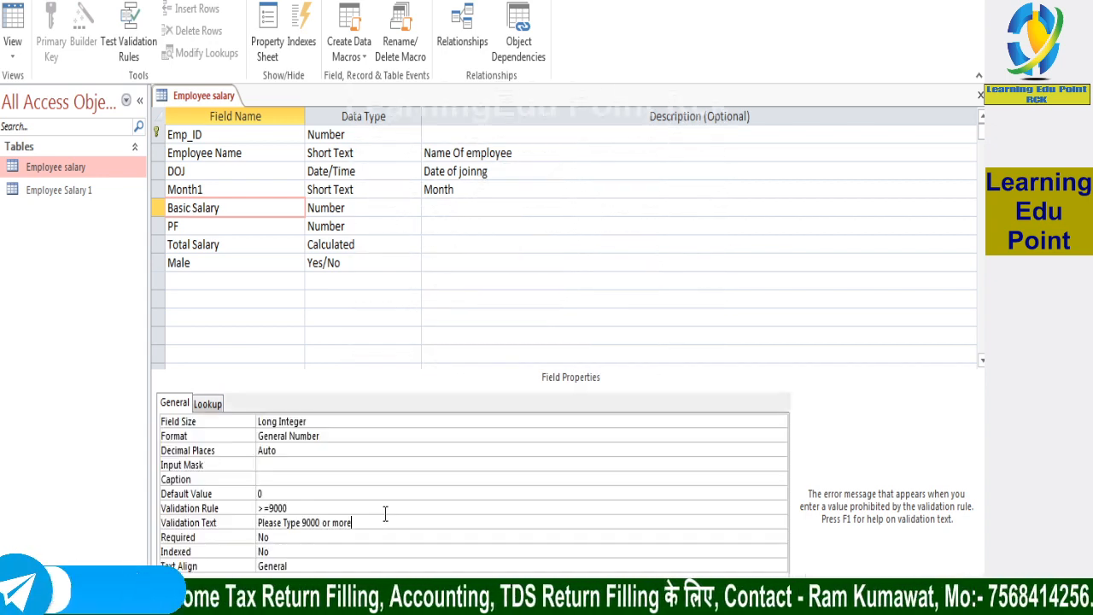
Step: Rebuild the Basic Salary validation rule as >=9000 with the Expression Builder's >= operator, and save the table
{"action": "left_click", "coordinate": [308, 508]}
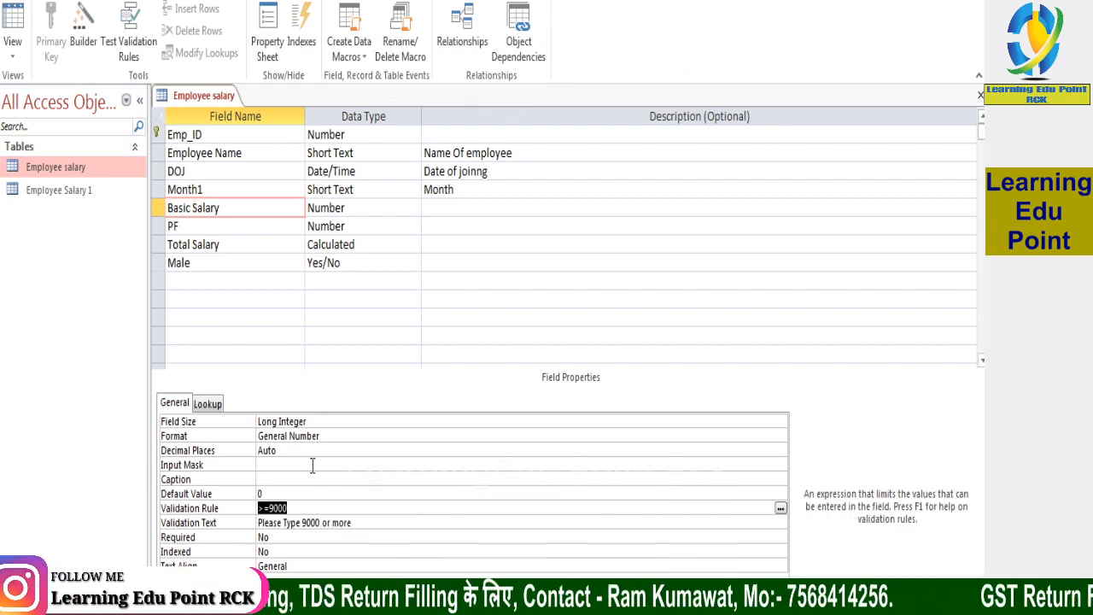
{"action": "left_click", "coordinate": [781, 510]}
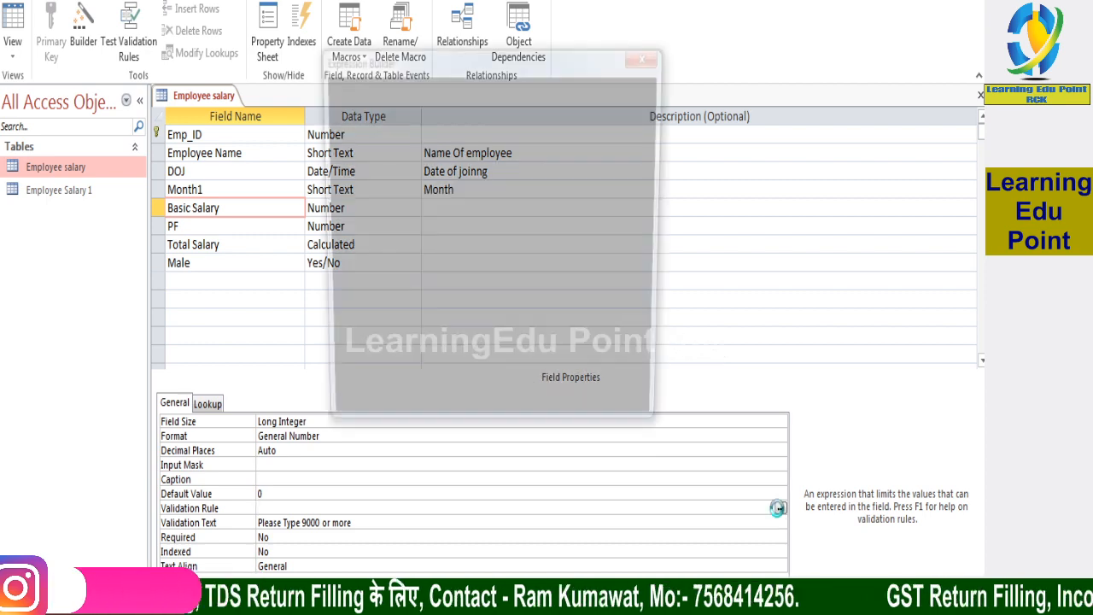
{"action": "left_click", "coordinate": [368, 267]}
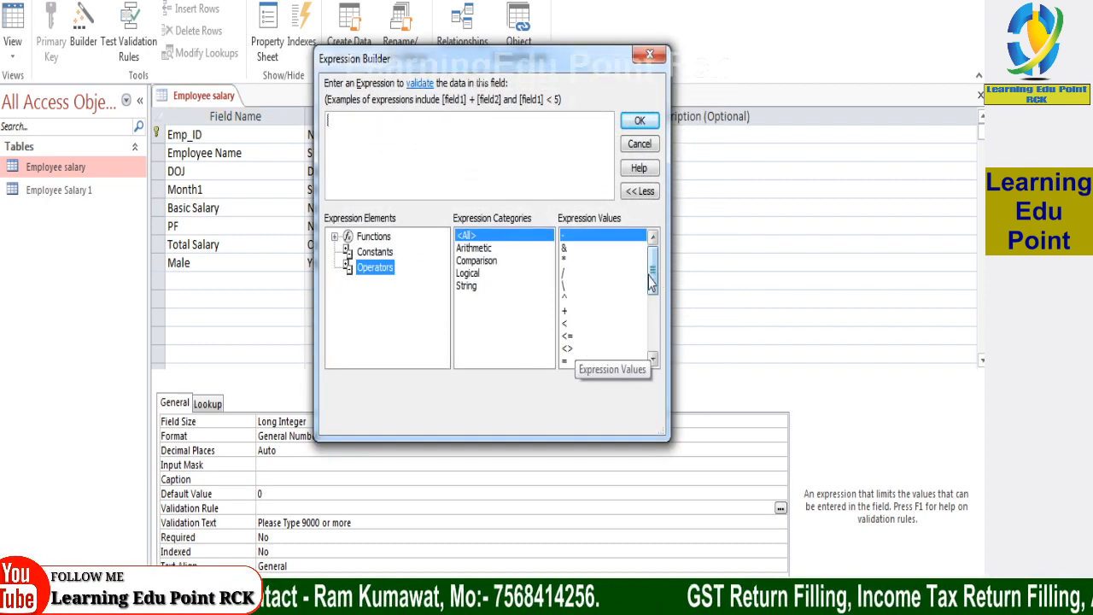
{"action": "left_click_drag", "start_coordinate": [656, 271], "coordinate": [657, 291]}
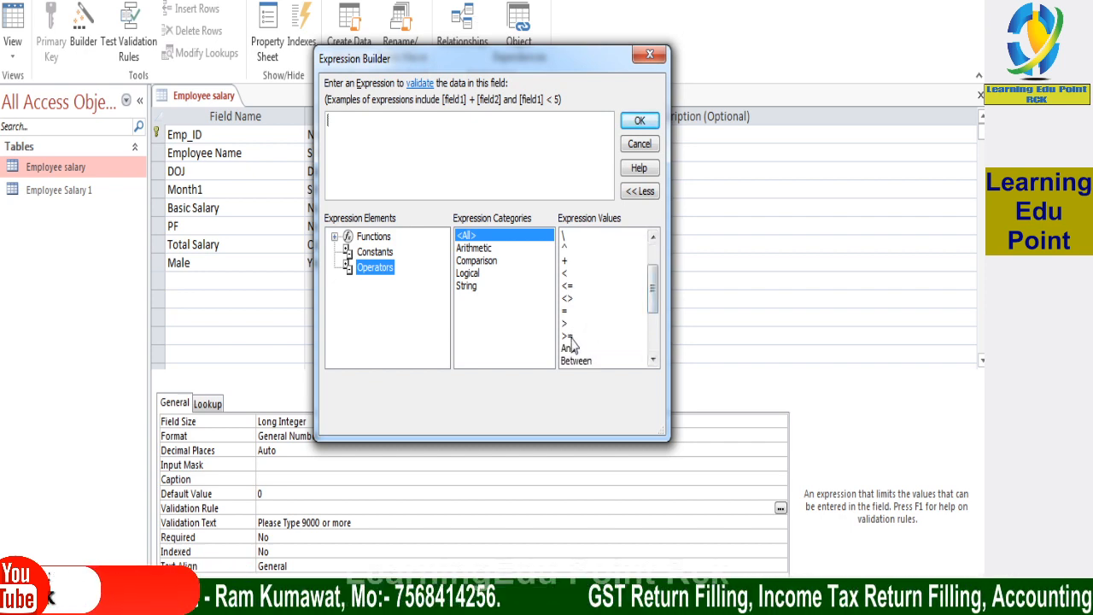
{"action": "left_click", "coordinate": [568, 336]}
{"action": "double_click", "coordinate": [570, 336]}
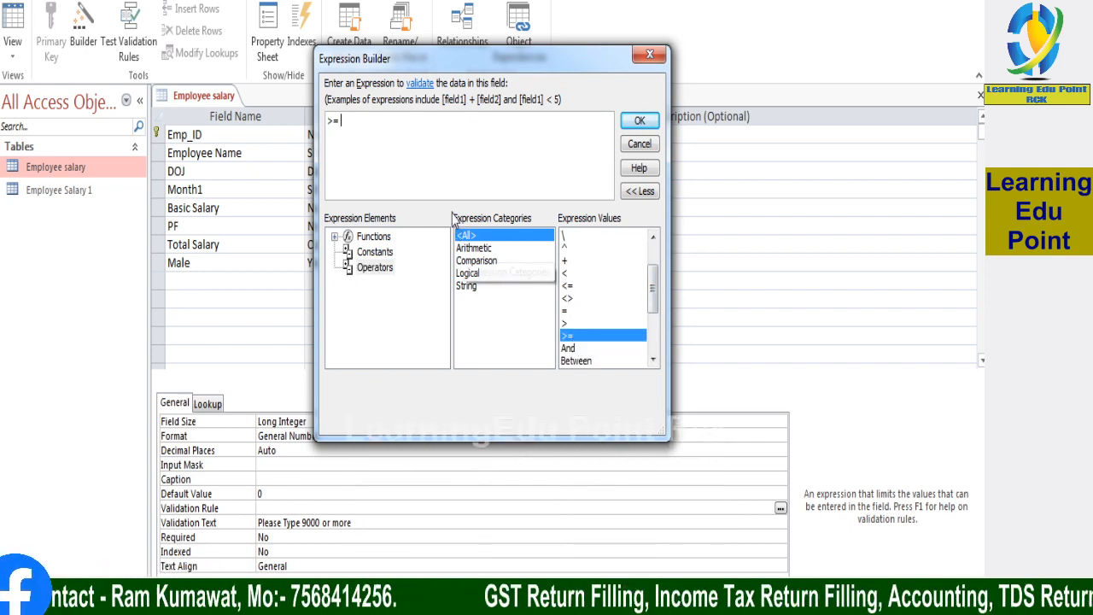
{"action": "type", "text": "9000"}
{"action": "left_click", "coordinate": [640, 120]}
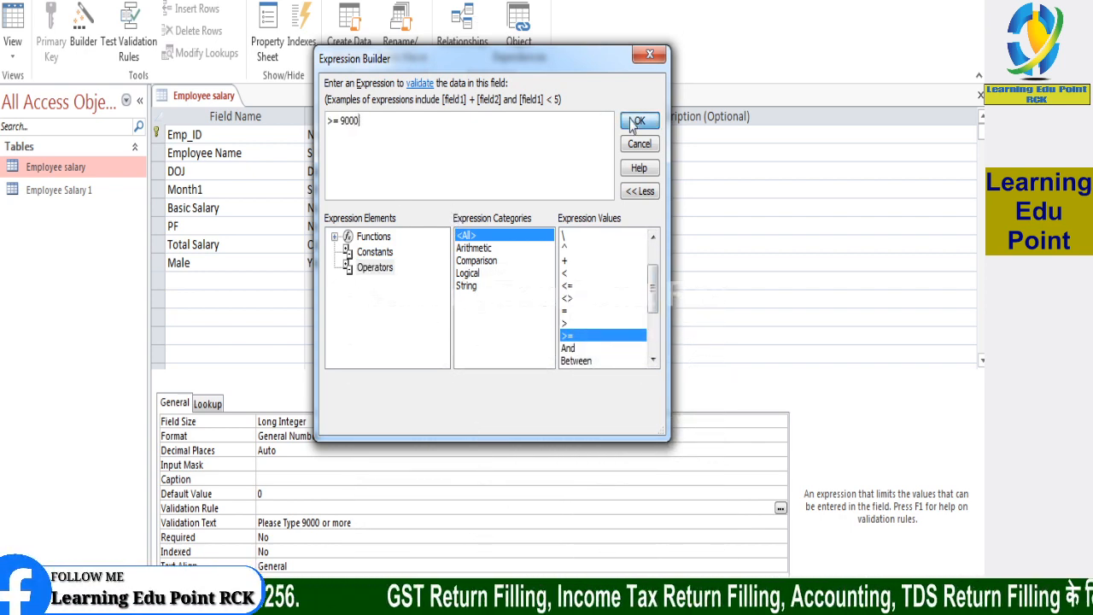
{"action": "key", "text": "ctrl+s"}
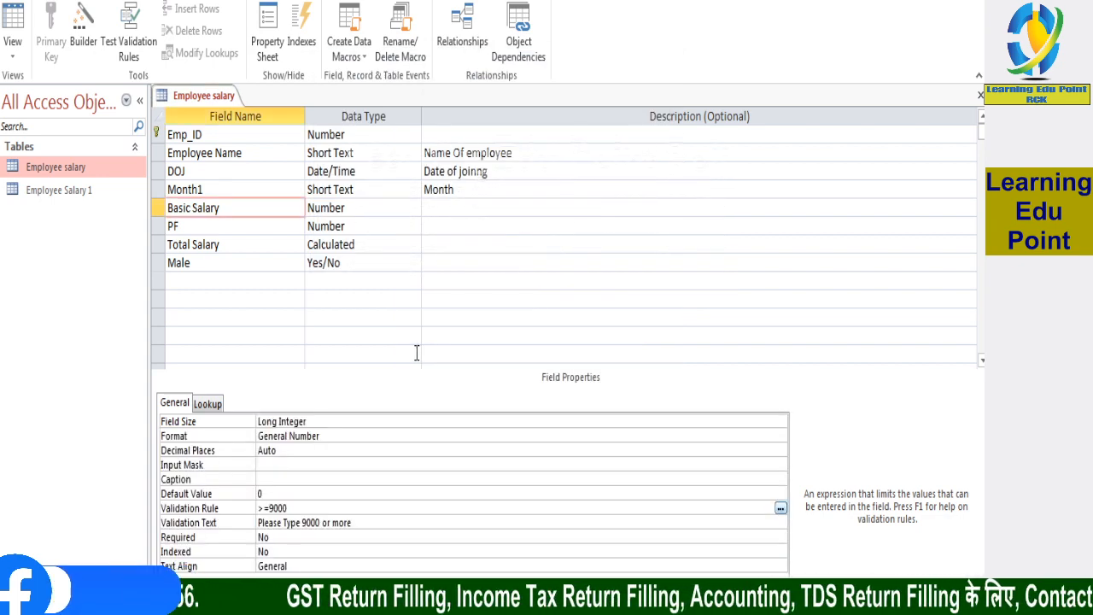
Step: Open the Employee salary table's records and test the validation rule by entering 8000 as the first record's Basic Salary
{"action": "double_click", "coordinate": [86, 166]}
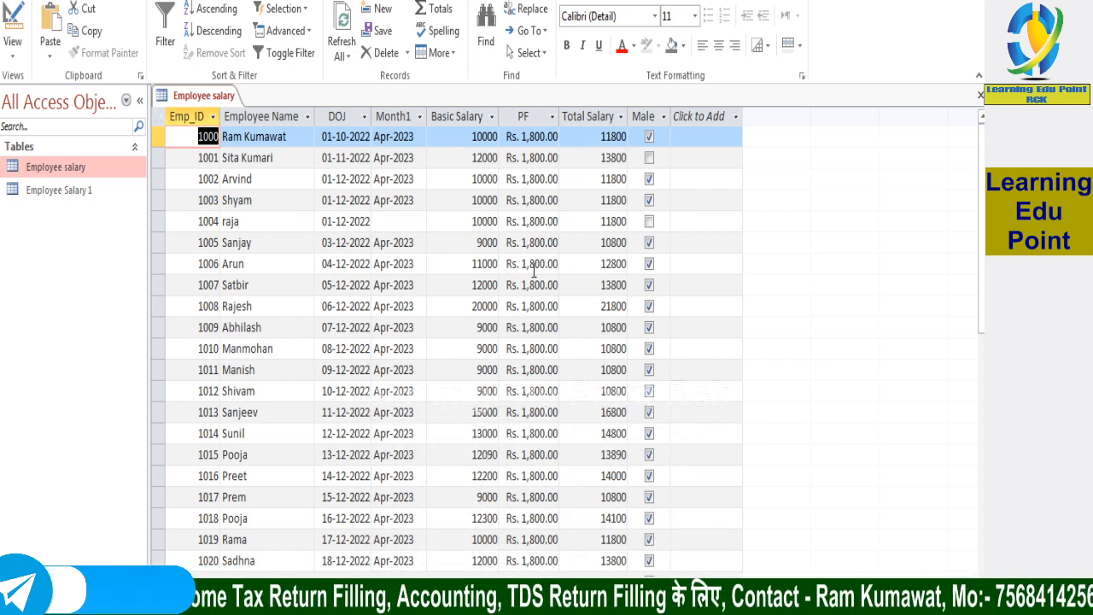
{"action": "left_click_drag", "start_coordinate": [471, 137], "coordinate": [503, 136]}
{"action": "type", "text": "8000"}
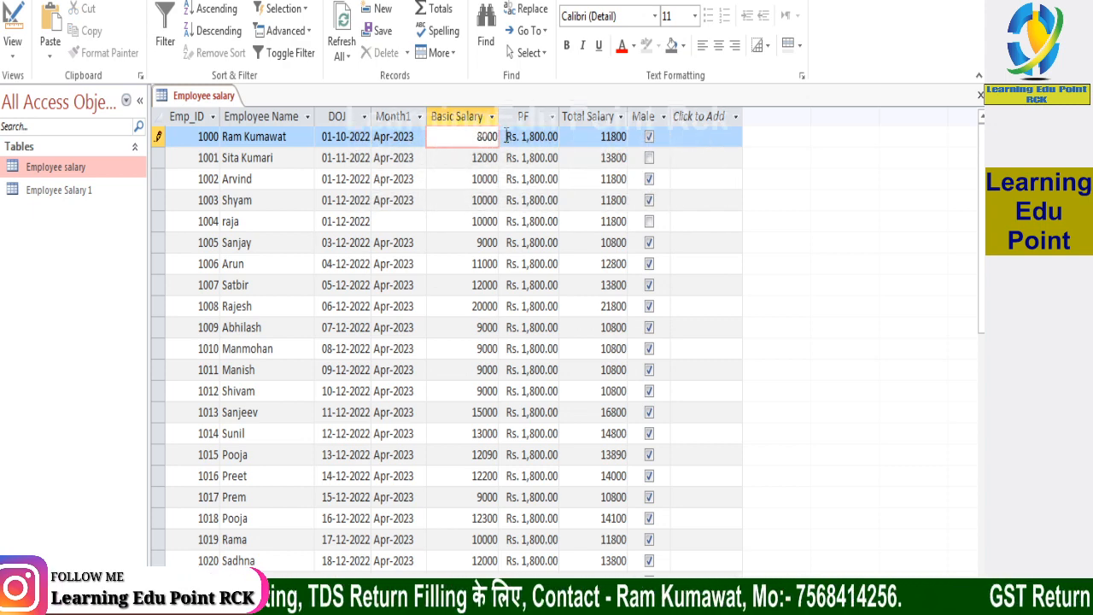
{"action": "key", "text": "Return"}
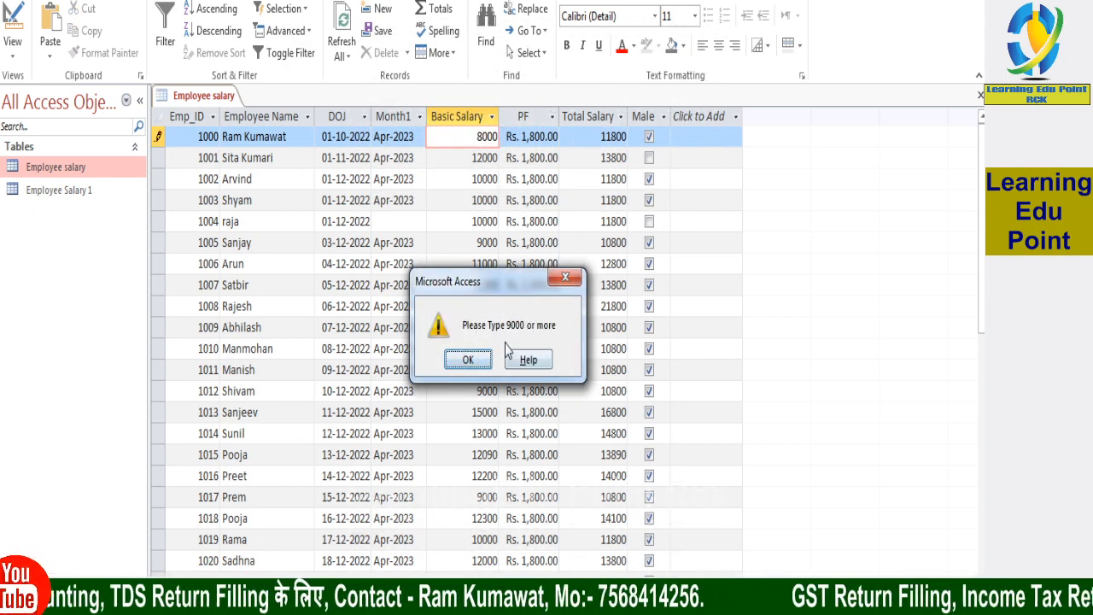
{"action": "left_click", "coordinate": [468, 360]}
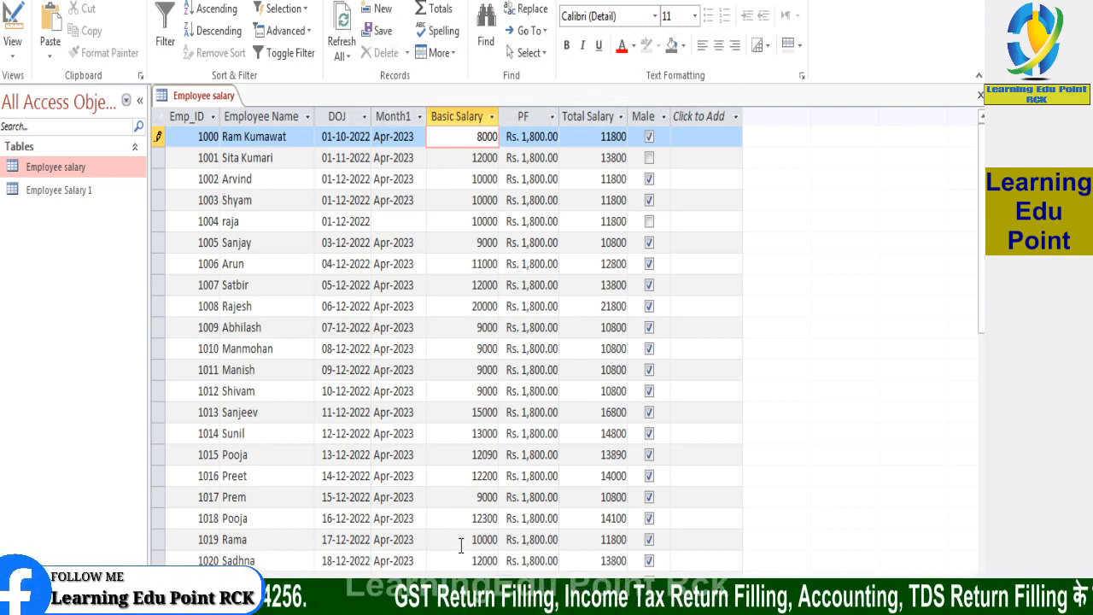
Step: Replace the rejected Basic Salary in the first record with 10000
{"action": "key", "text": "BackSpace"}
{"action": "key", "text": "BackSpace"}
{"action": "key", "text": "BackSpace"}
{"action": "key", "text": "BackSpace"}
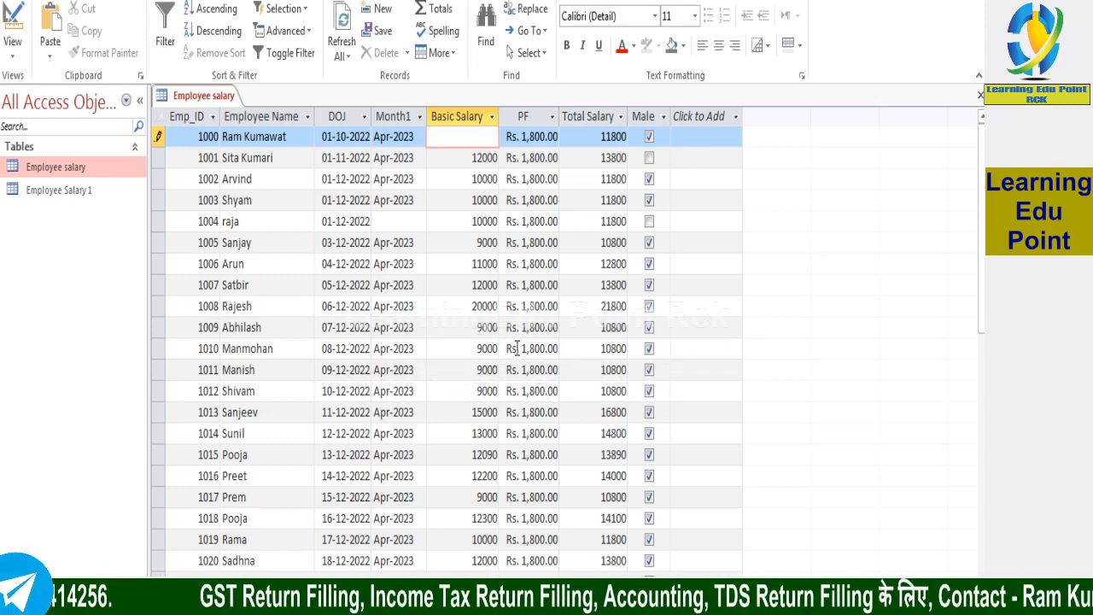
{"action": "type", "text": "10000"}
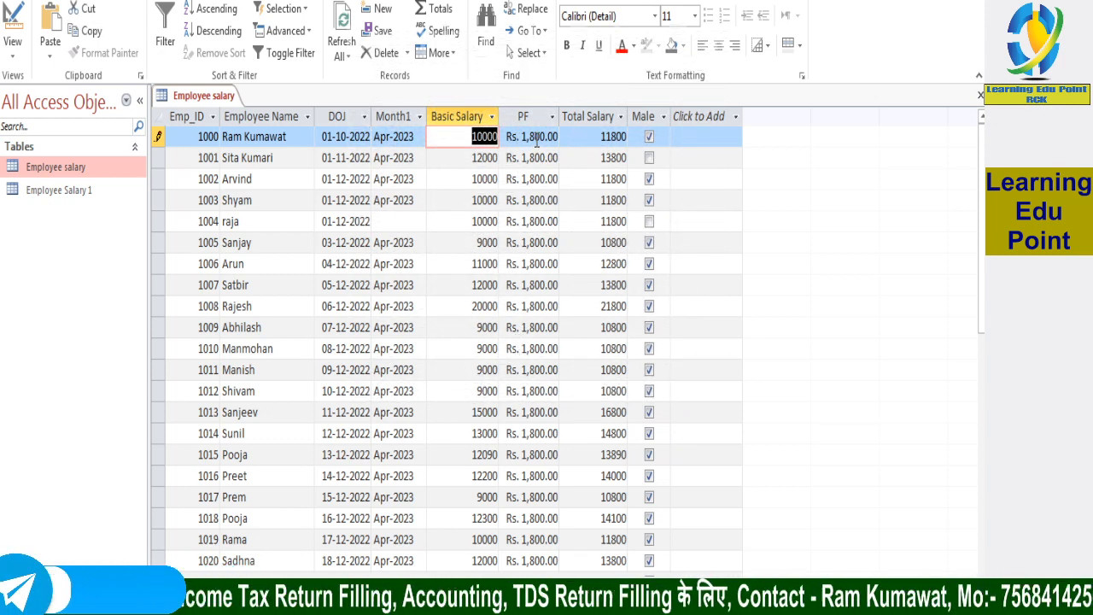
Step: Try to leave the first record's Emp_ID empty, and re-enter its original ID
{"action": "left_click", "coordinate": [202, 133]}
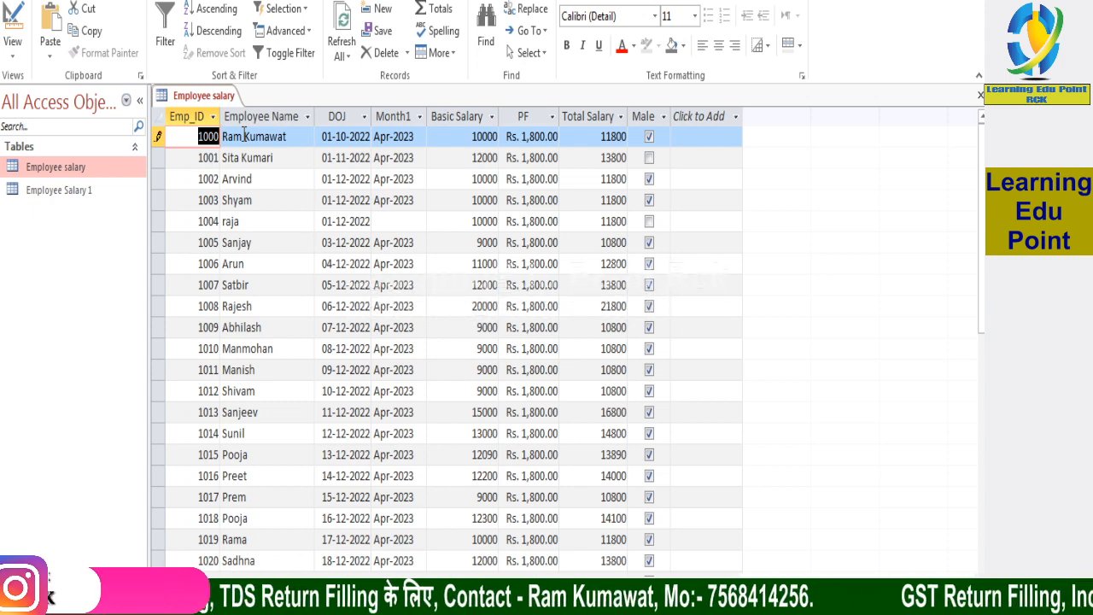
{"action": "key", "text": "Delete"}
{"action": "left_click", "coordinate": [225, 212]}
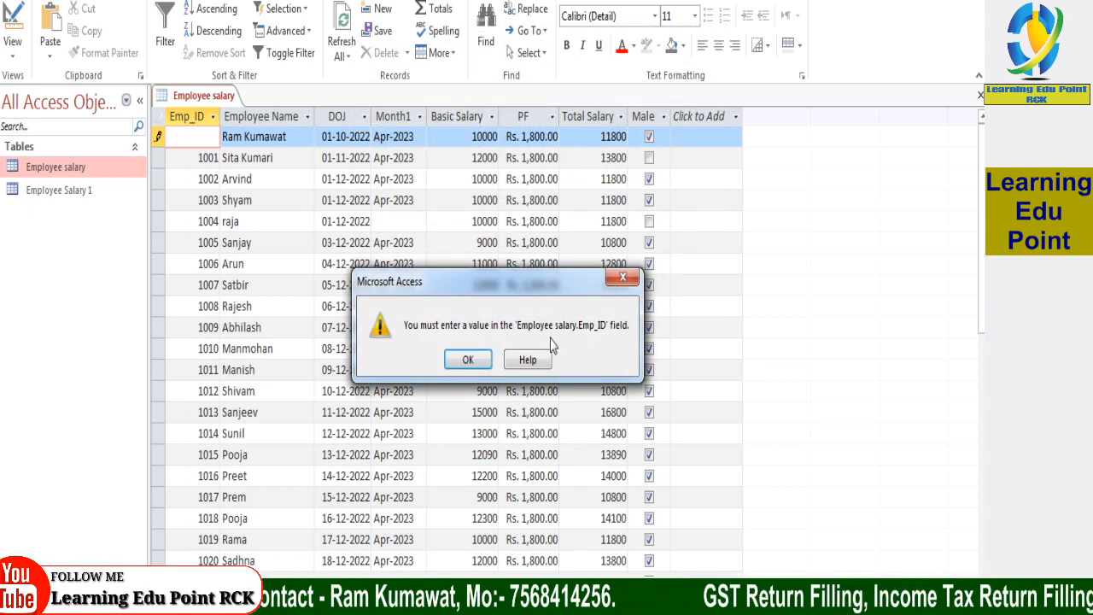
{"action": "left_click", "coordinate": [467, 360]}
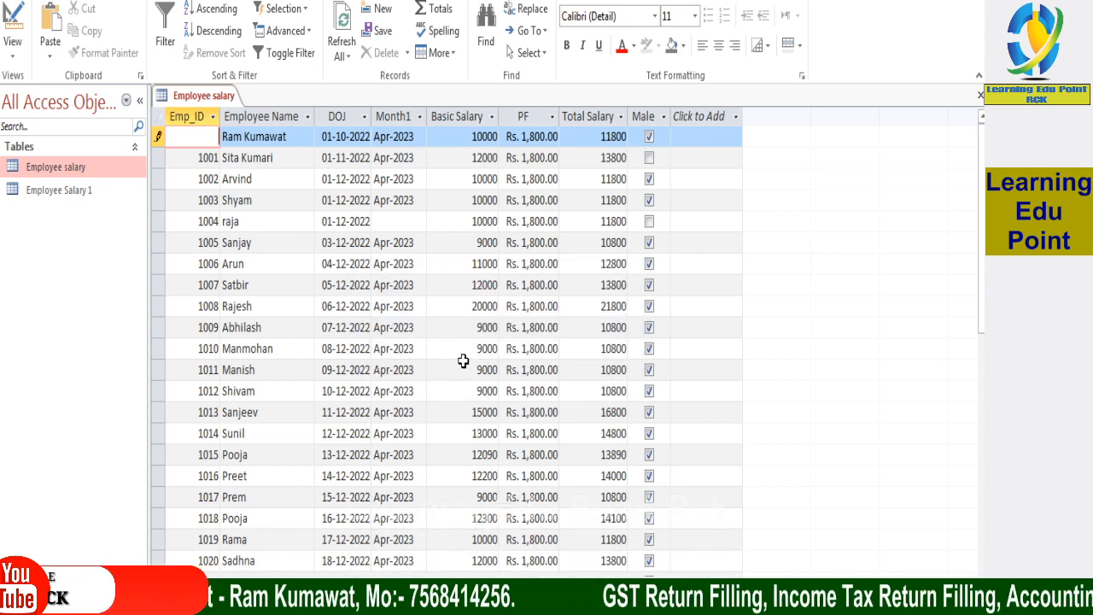
{"action": "type", "text": "1000"}
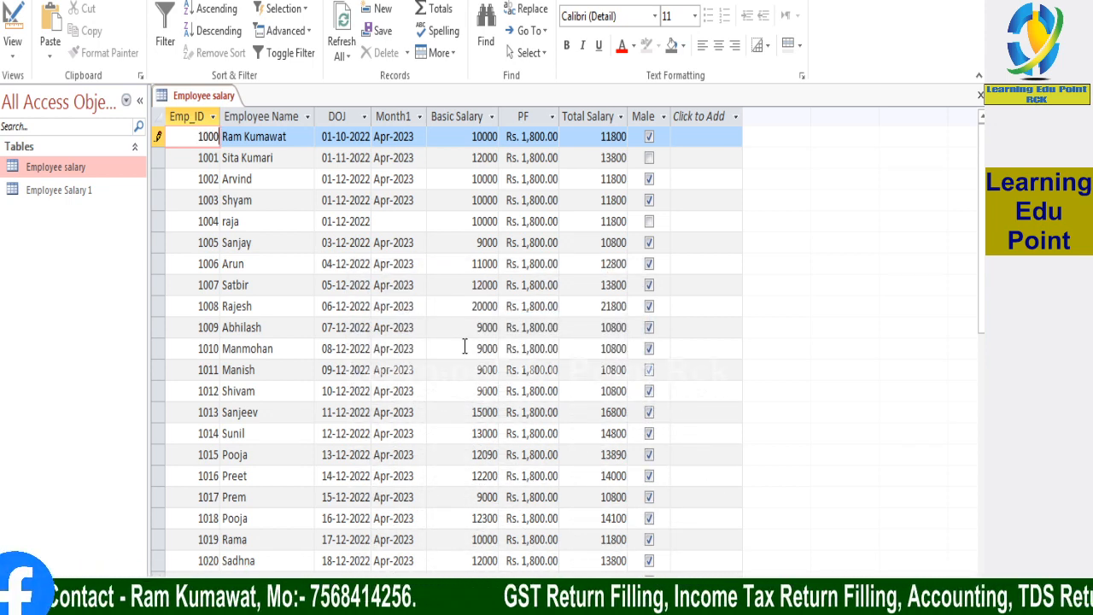
{"action": "left_click", "coordinate": [229, 177]}
{"action": "left_click", "coordinate": [208, 136]}
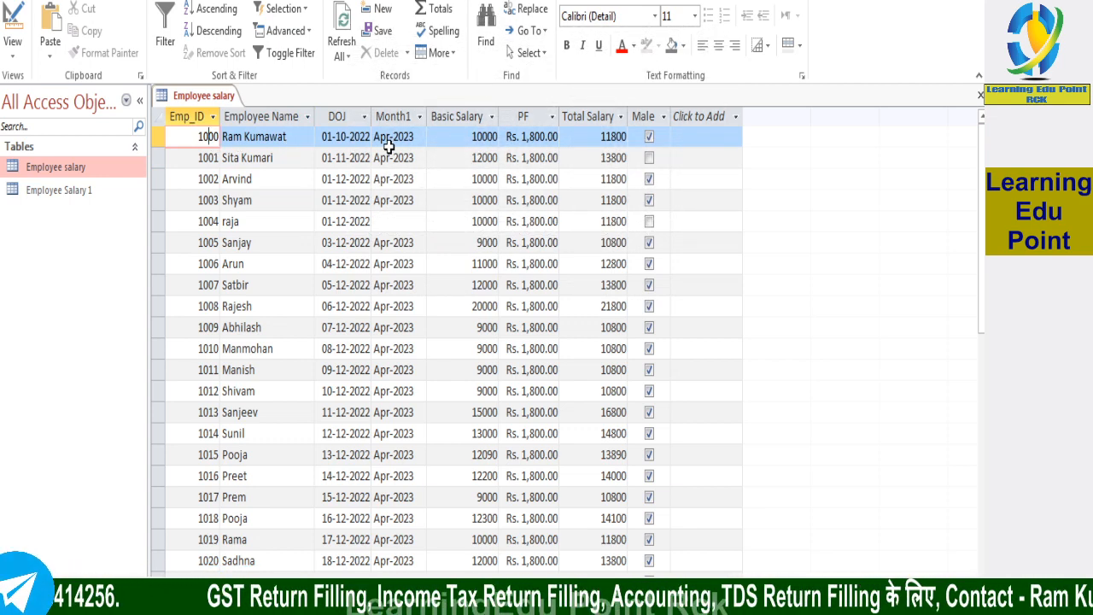
Step: Return to the Employee salary table's design and open the Expression Builder for the DOJ field's validation rule
{"action": "left_click", "coordinate": [352, 138]}
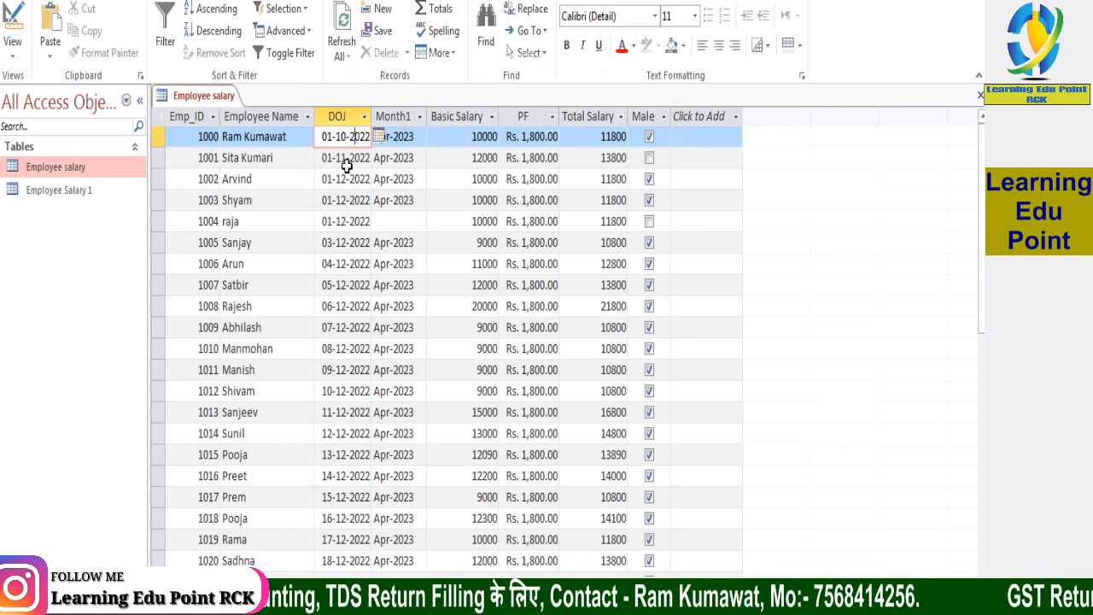
{"action": "right_click", "coordinate": [96, 169]}
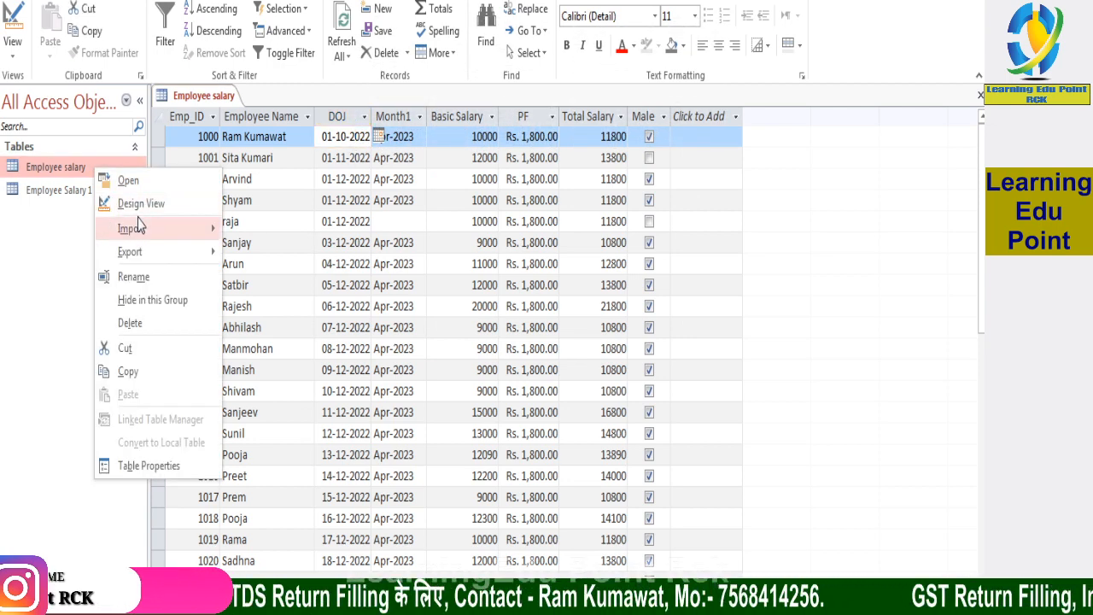
{"action": "mouse_move", "coordinate": [135, 262]}
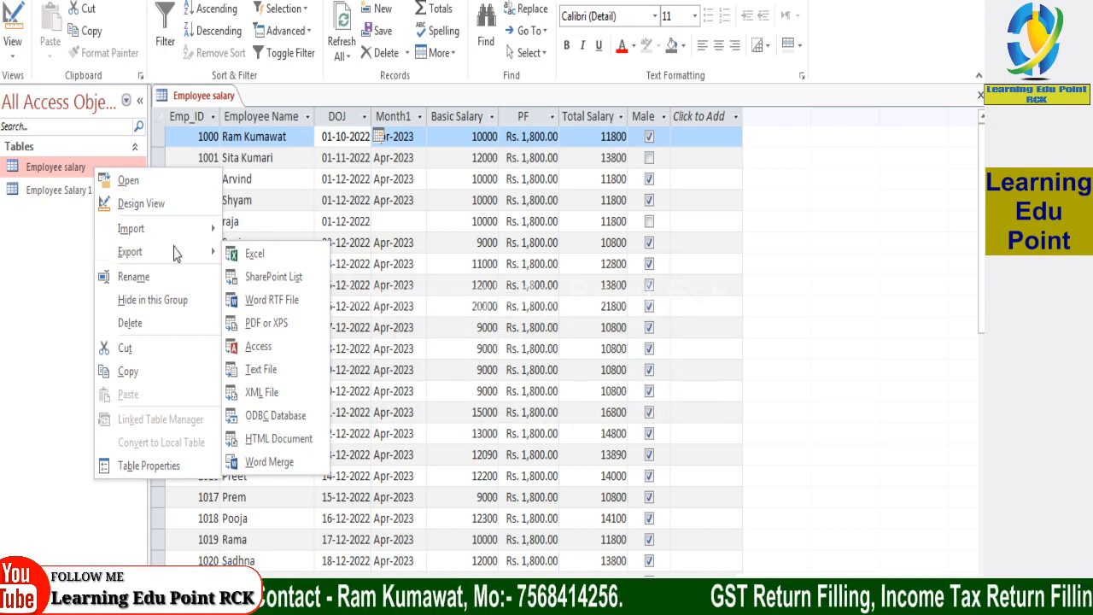
{"action": "left_click", "coordinate": [141, 203]}
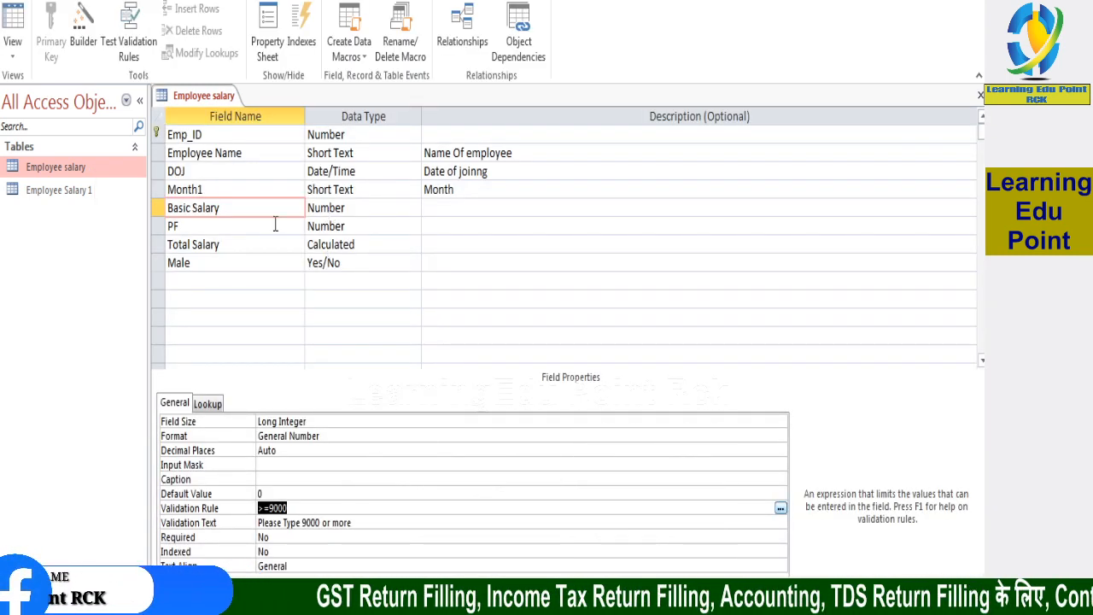
{"action": "left_click", "coordinate": [195, 171]}
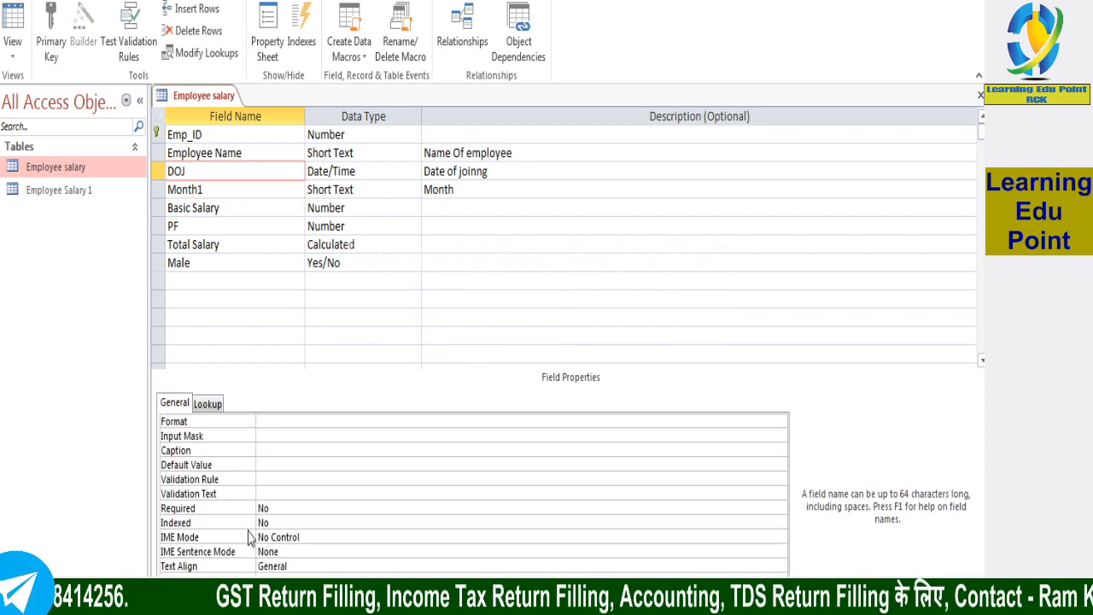
{"action": "left_click", "coordinate": [281, 480]}
{"action": "left_click", "coordinate": [780, 480]}
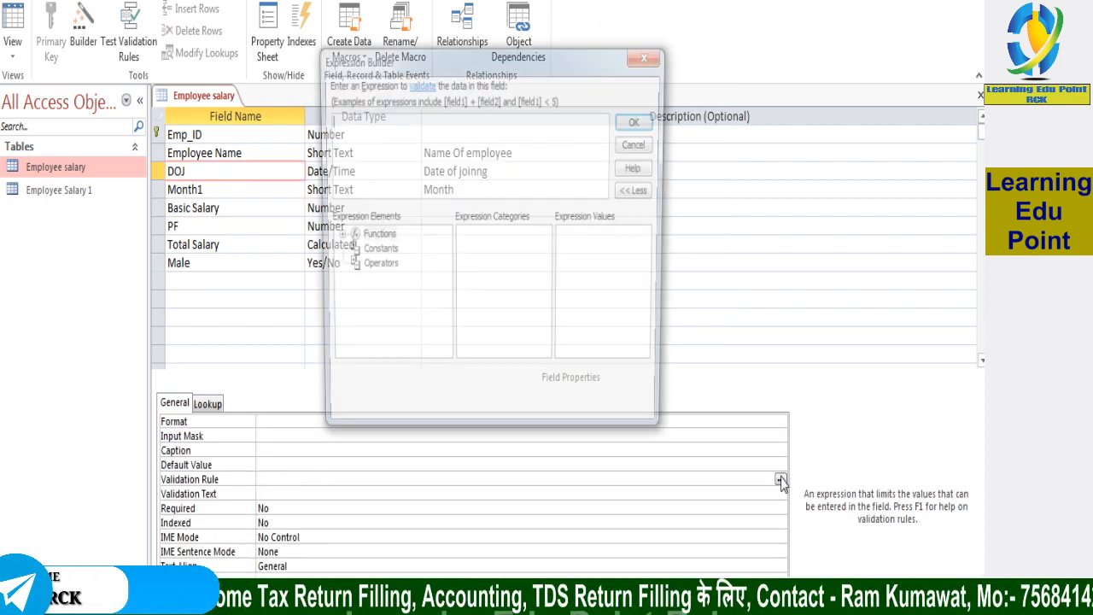
Step: Examine the constants and the operator categories offered for the DOJ validation expression
{"action": "left_click", "coordinate": [373, 253]}
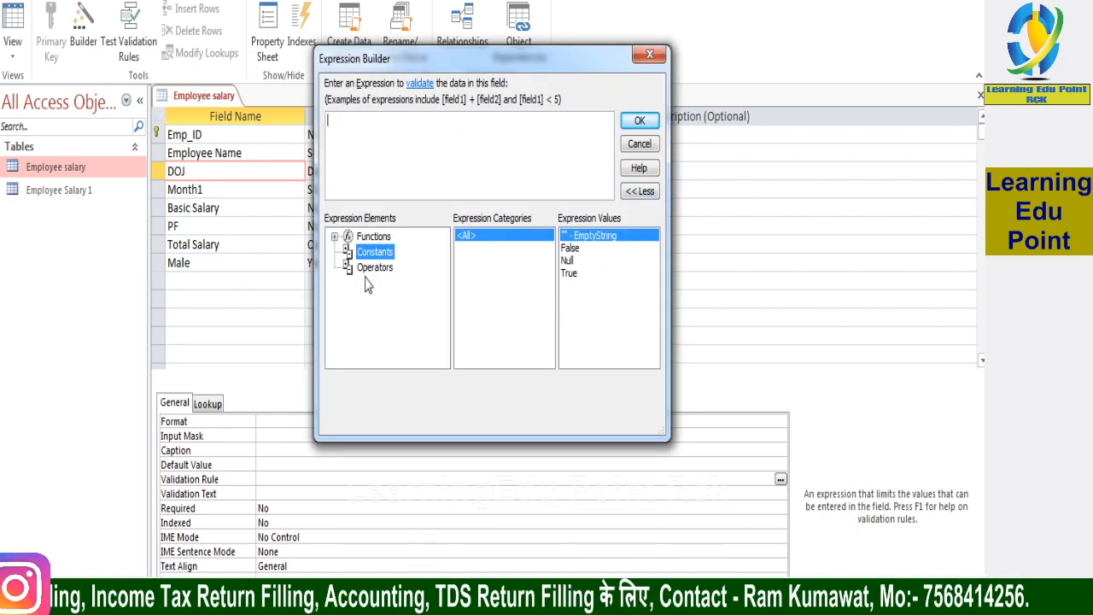
{"action": "left_click", "coordinate": [375, 268]}
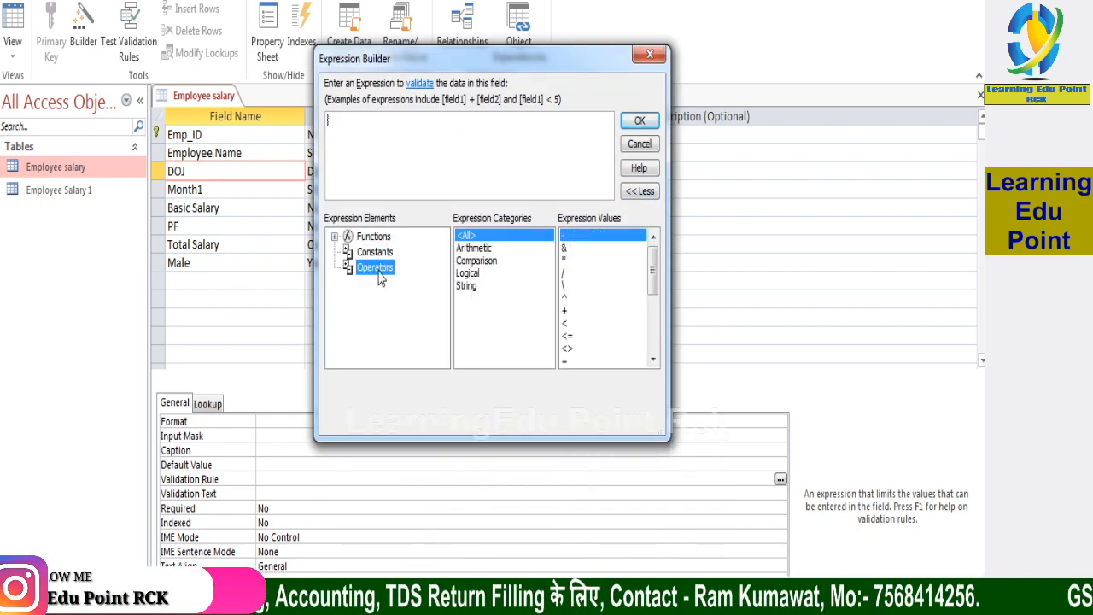
{"action": "left_click", "coordinate": [475, 260]}
{"action": "left_click", "coordinate": [471, 274]}
{"action": "left_click", "coordinate": [474, 248]}
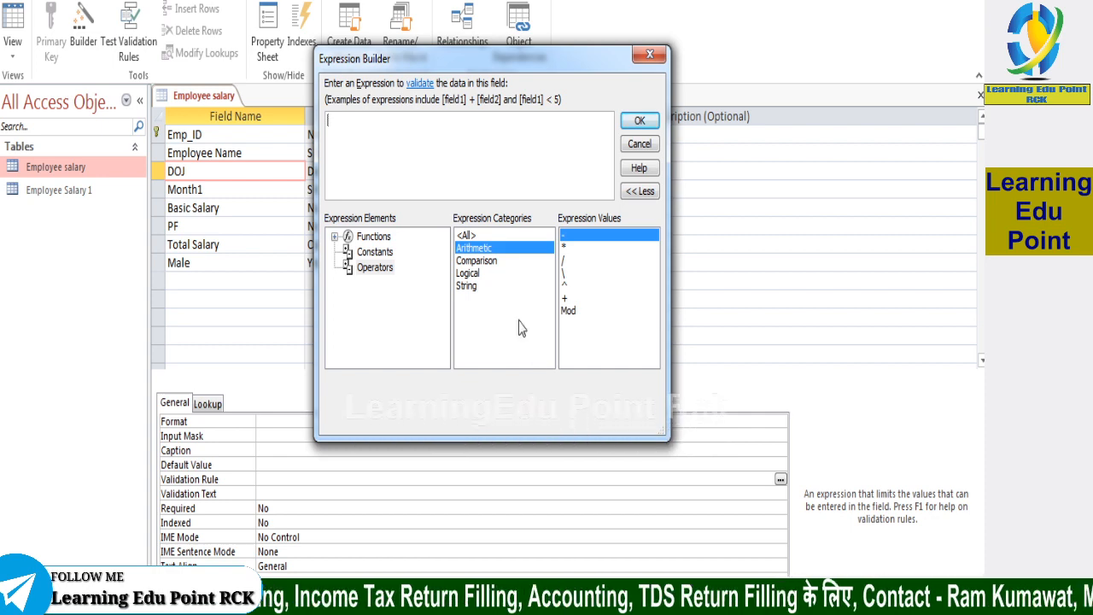
Step: Look through the comparison, logical and string operators, and close the Expression Builder without adding a DOJ rule
{"action": "left_click", "coordinate": [489, 262]}
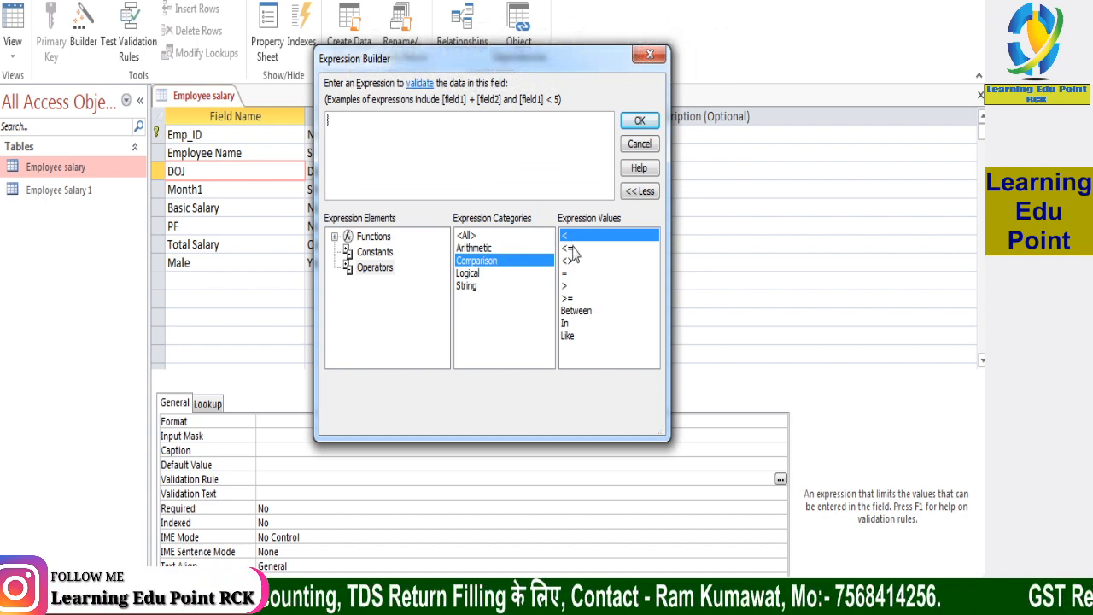
{"action": "left_click", "coordinate": [571, 260]}
{"action": "left_click", "coordinate": [567, 273]}
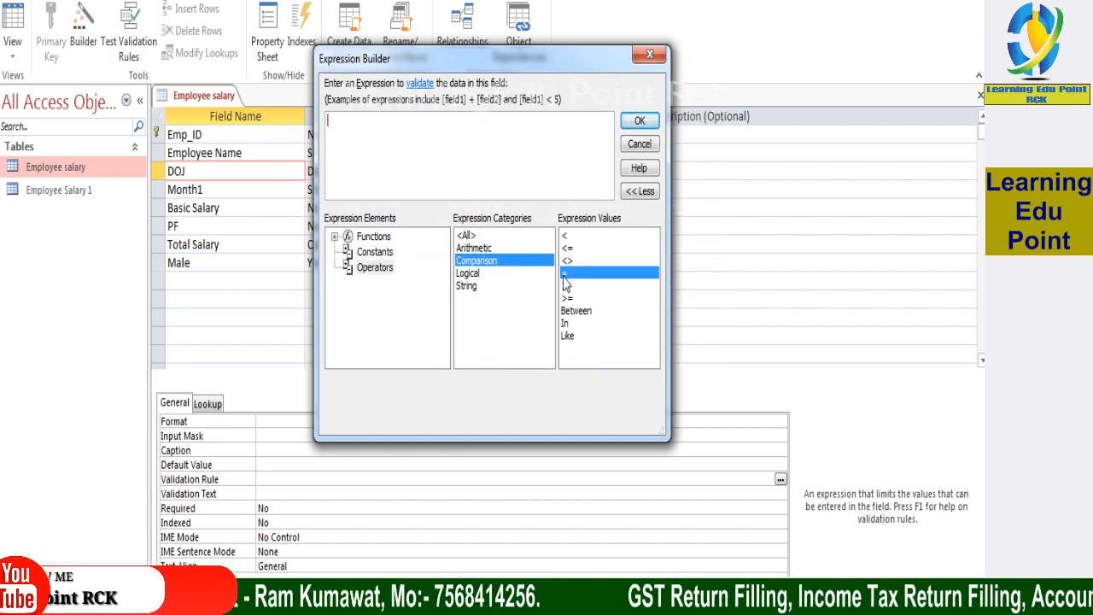
{"action": "left_click", "coordinate": [571, 286]}
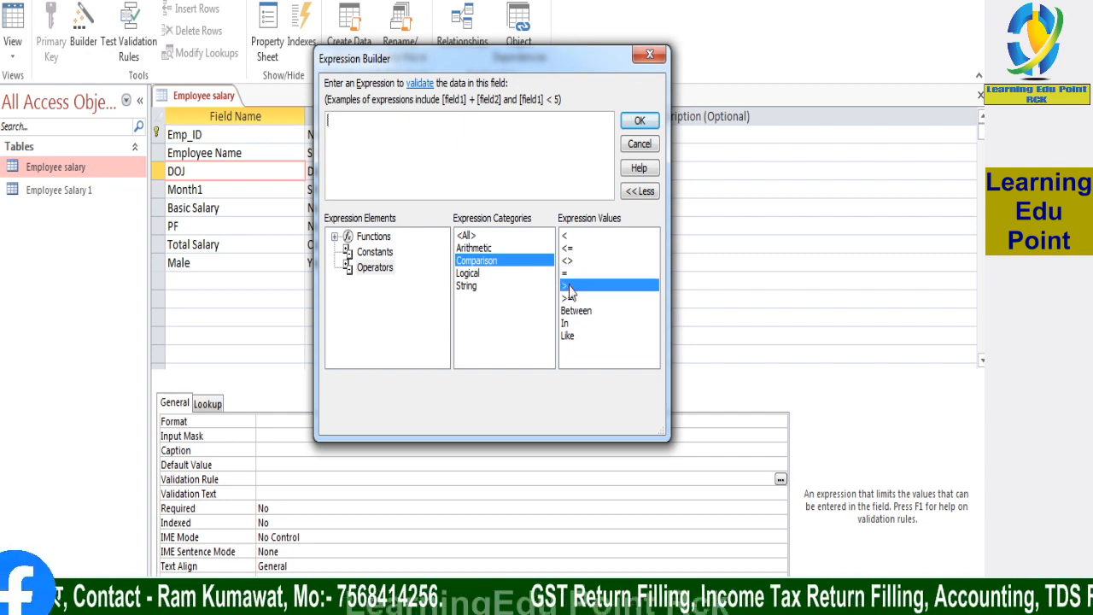
{"action": "left_click", "coordinate": [569, 299]}
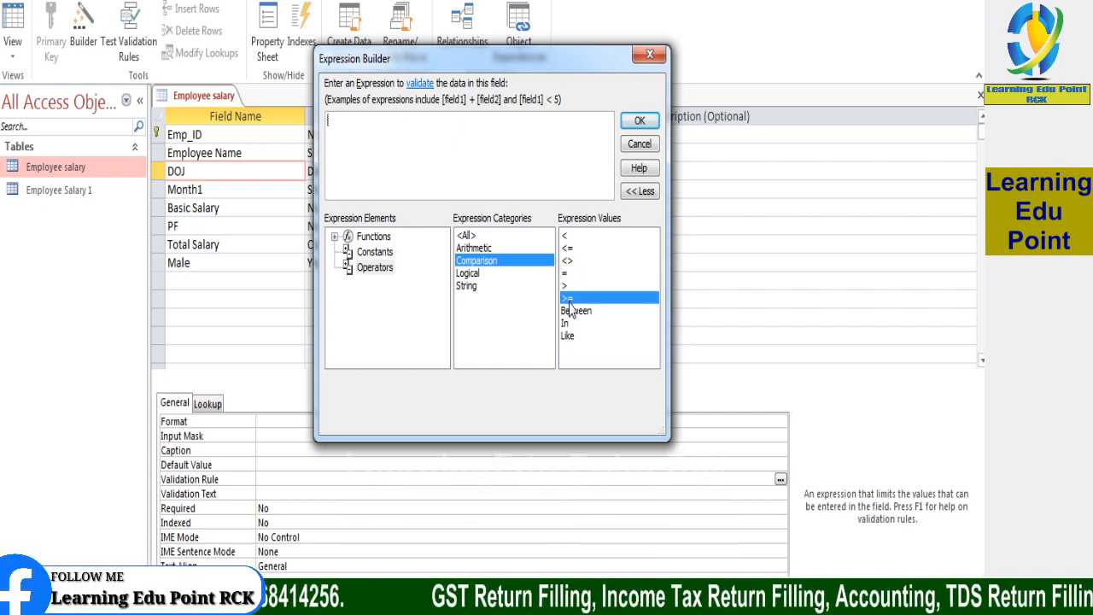
{"action": "left_click", "coordinate": [593, 313]}
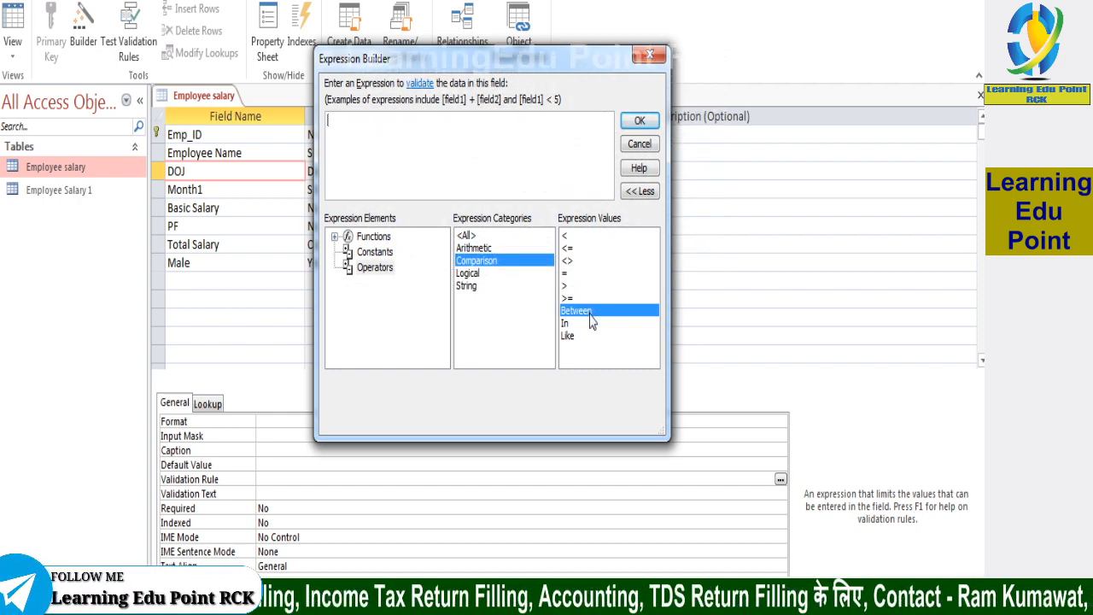
{"action": "left_click", "coordinate": [570, 324]}
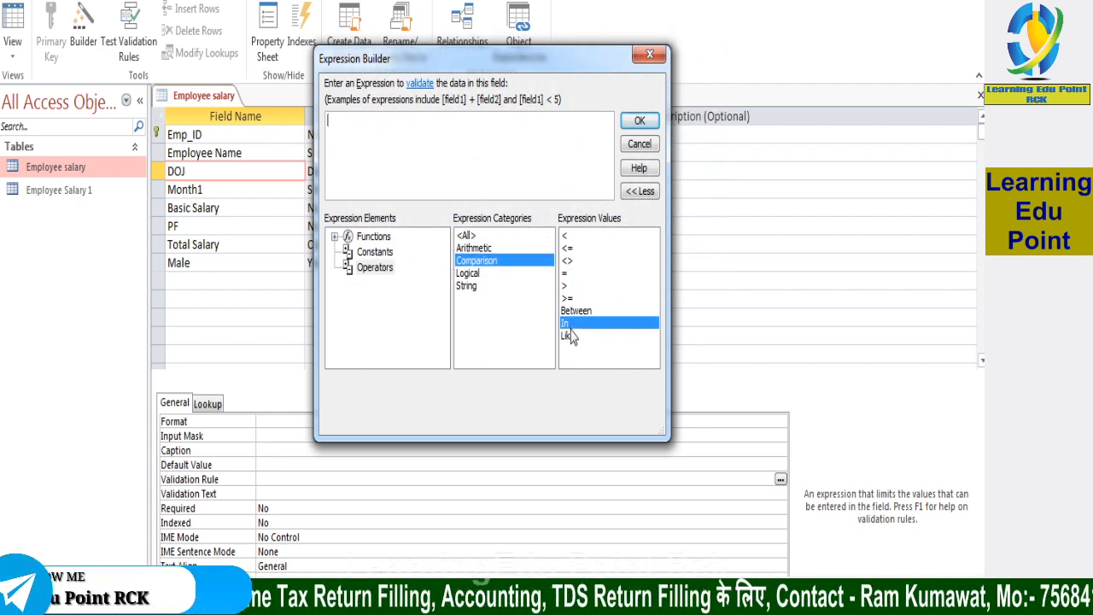
{"action": "left_click", "coordinate": [571, 337]}
{"action": "left_click", "coordinate": [470, 275]}
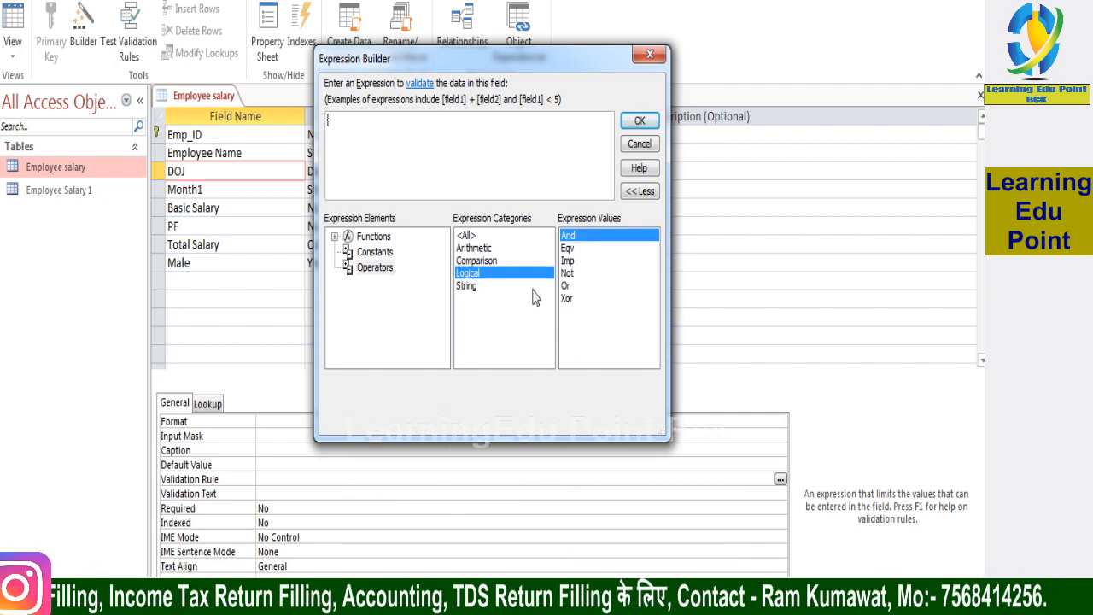
{"action": "left_click", "coordinate": [484, 287]}
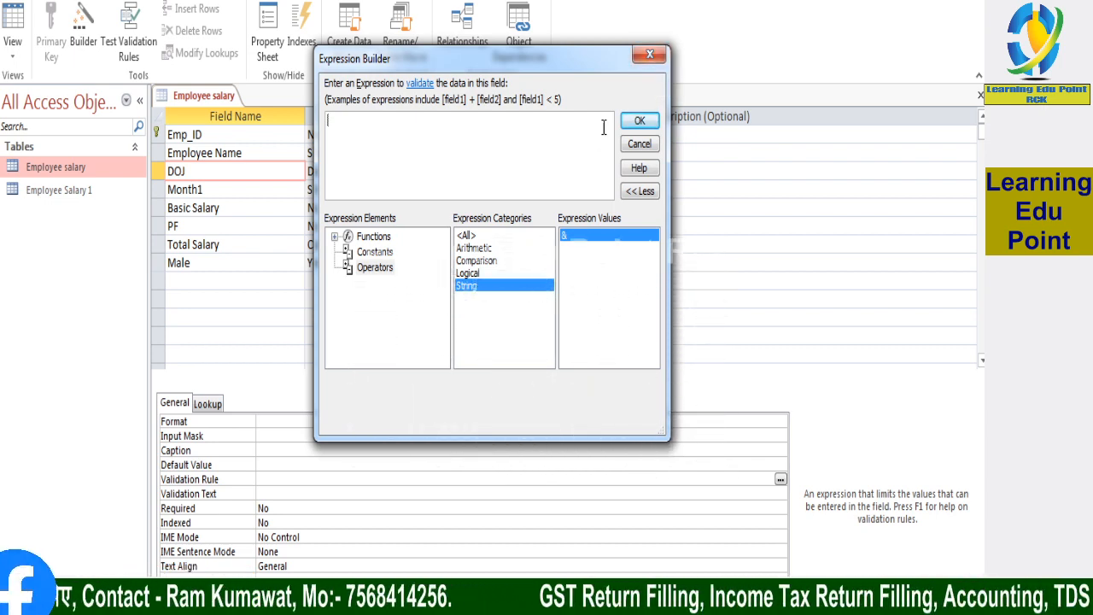
{"action": "left_click", "coordinate": [638, 60]}
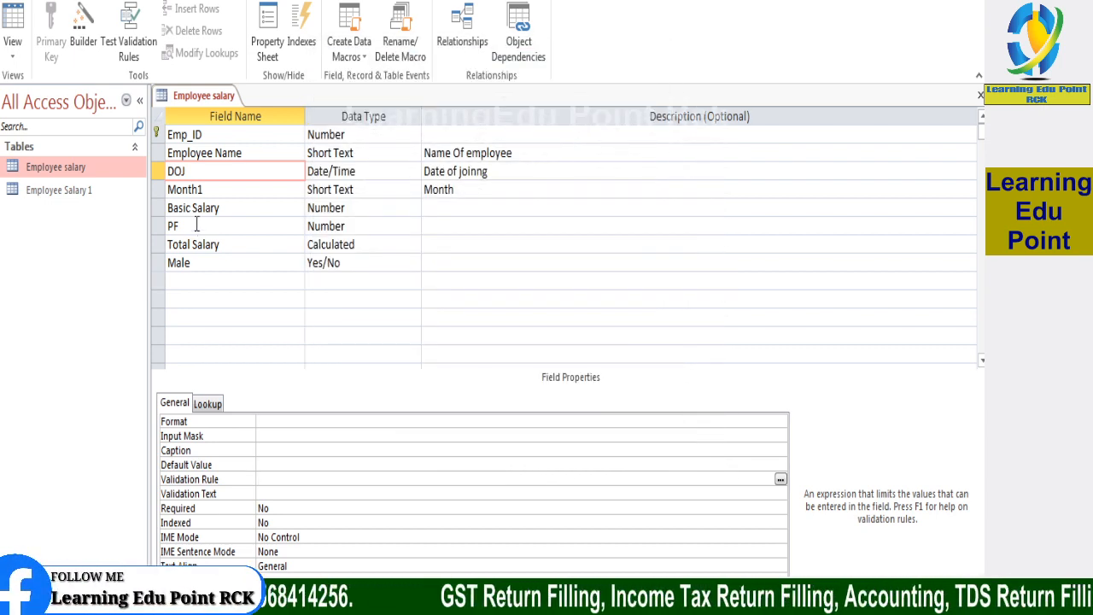
Step: Give the PF field the validation rule >=600 and the validation text "please add 600 or more"
{"action": "left_click", "coordinate": [171, 225]}
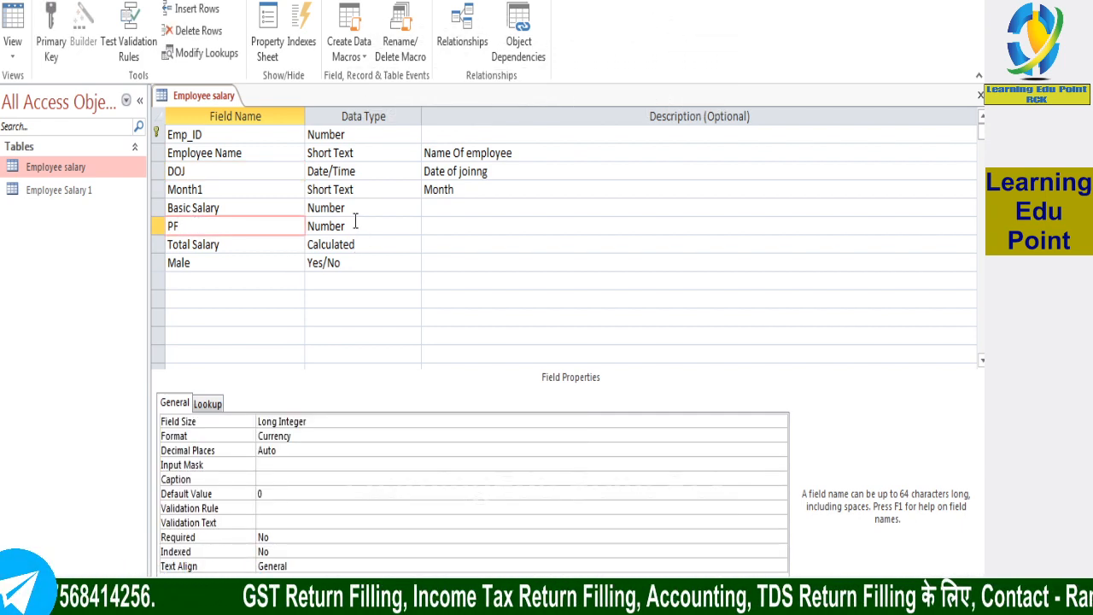
{"action": "left_click", "coordinate": [269, 509]}
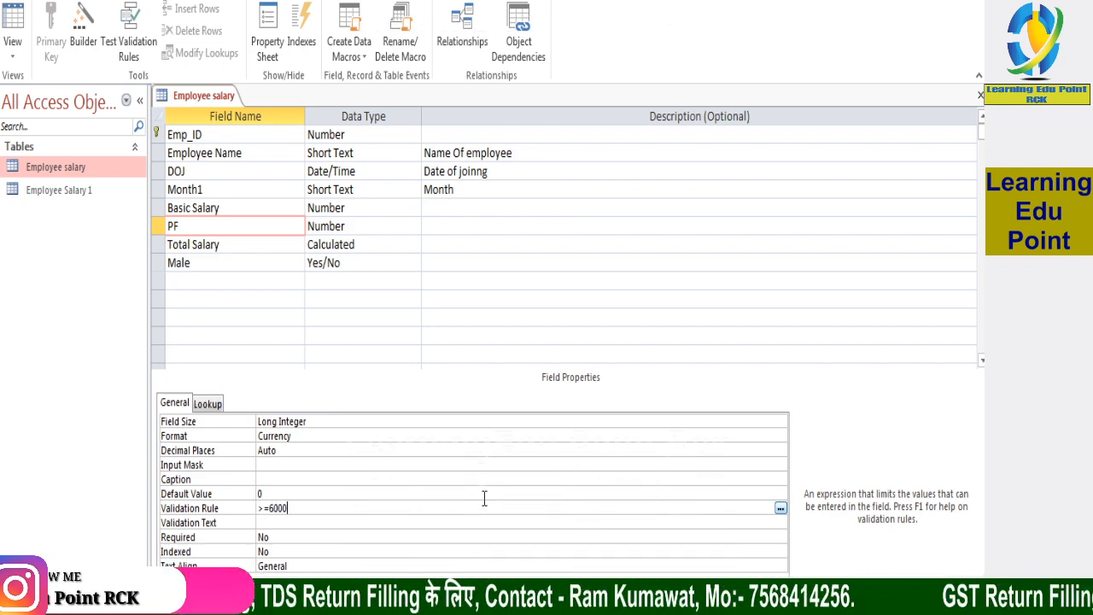
{"action": "left_click", "coordinate": [275, 524]}
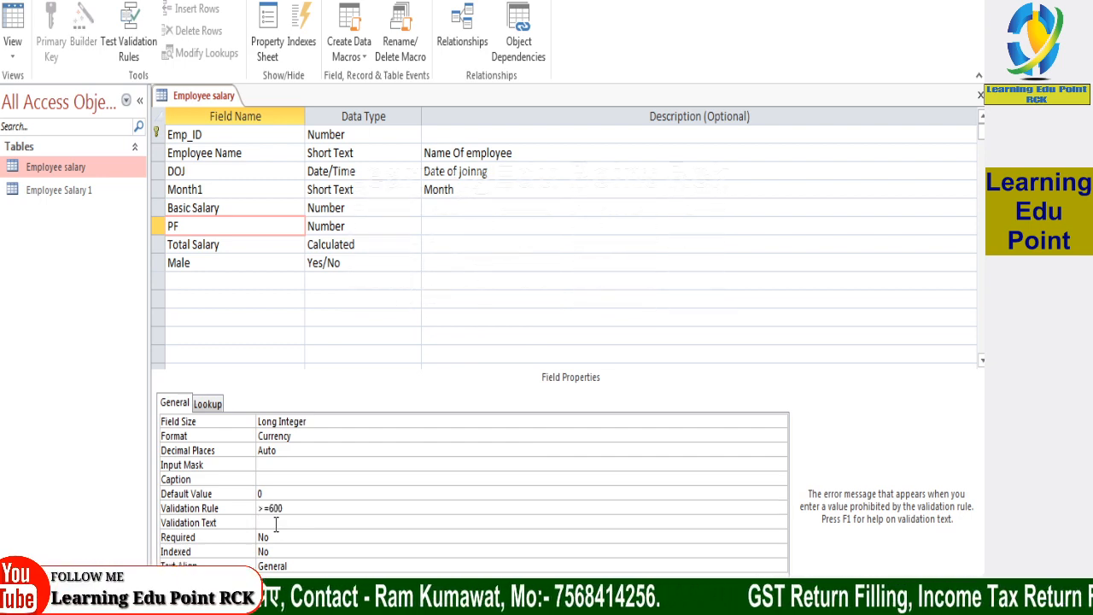
{"action": "type", "text": "please add 600 or more"}
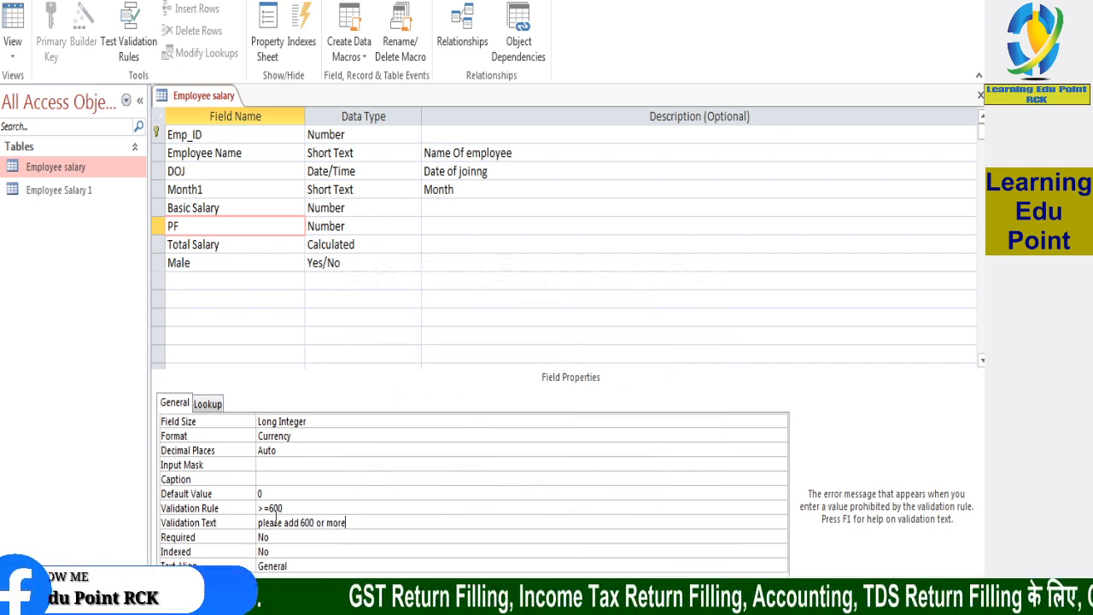
Step: Save the table design with existing data tested against the new rule, and reopen the Employee salary table's records
{"action": "key", "text": "ctrl+s"}
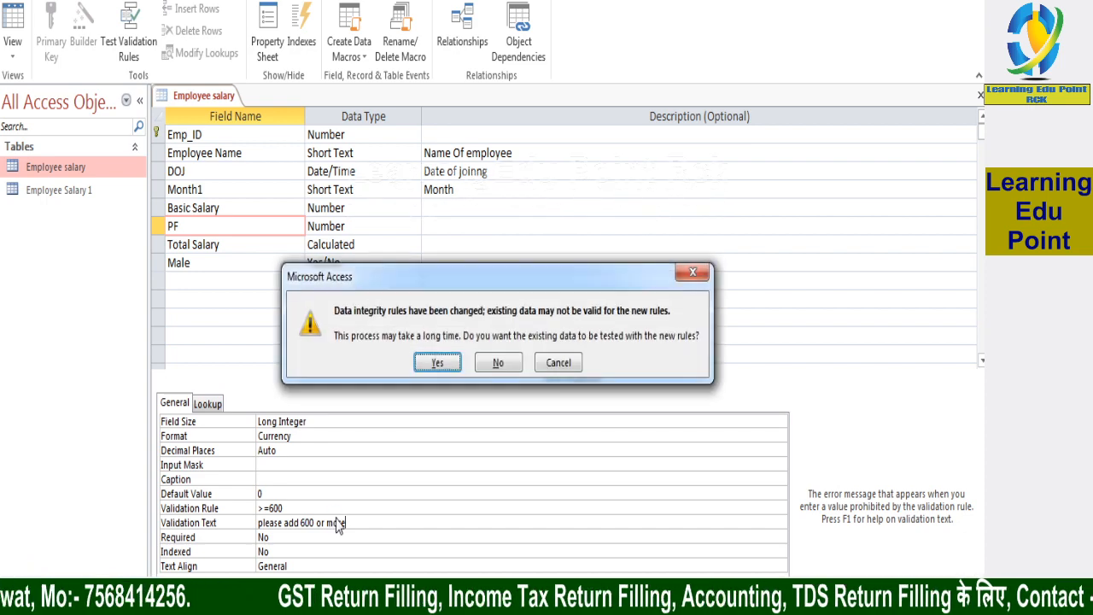
{"action": "left_click", "coordinate": [433, 361]}
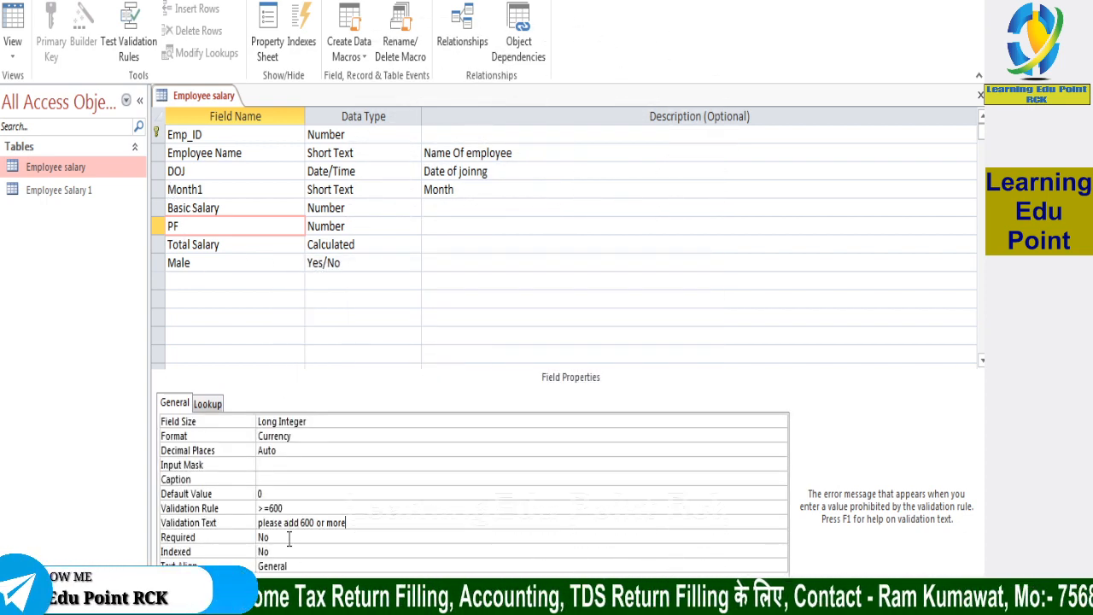
{"action": "left_click", "coordinate": [981, 95]}
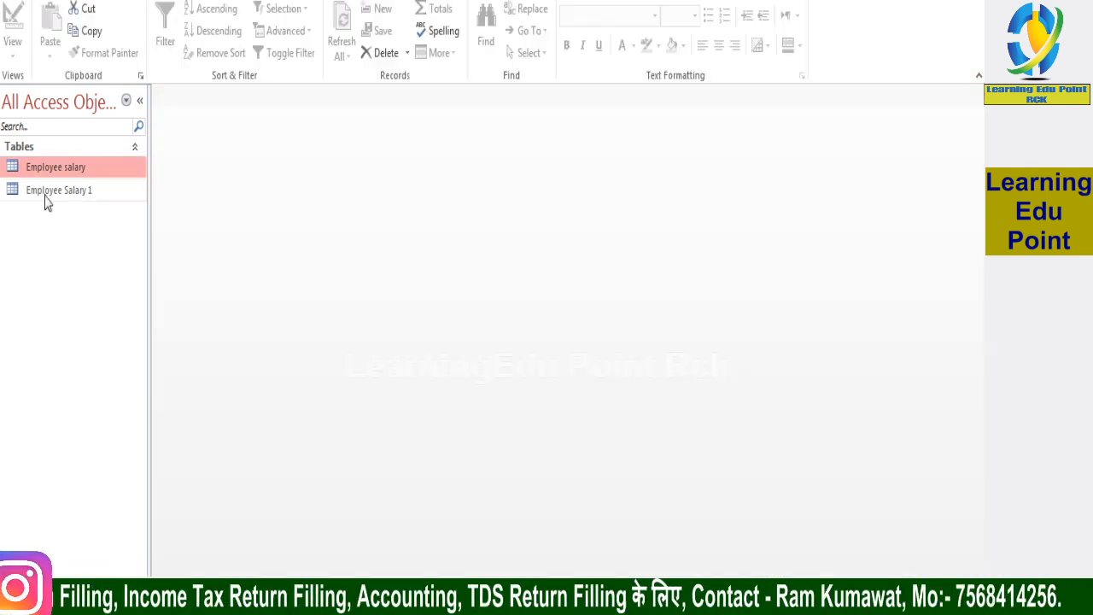
{"action": "double_click", "coordinate": [135, 174]}
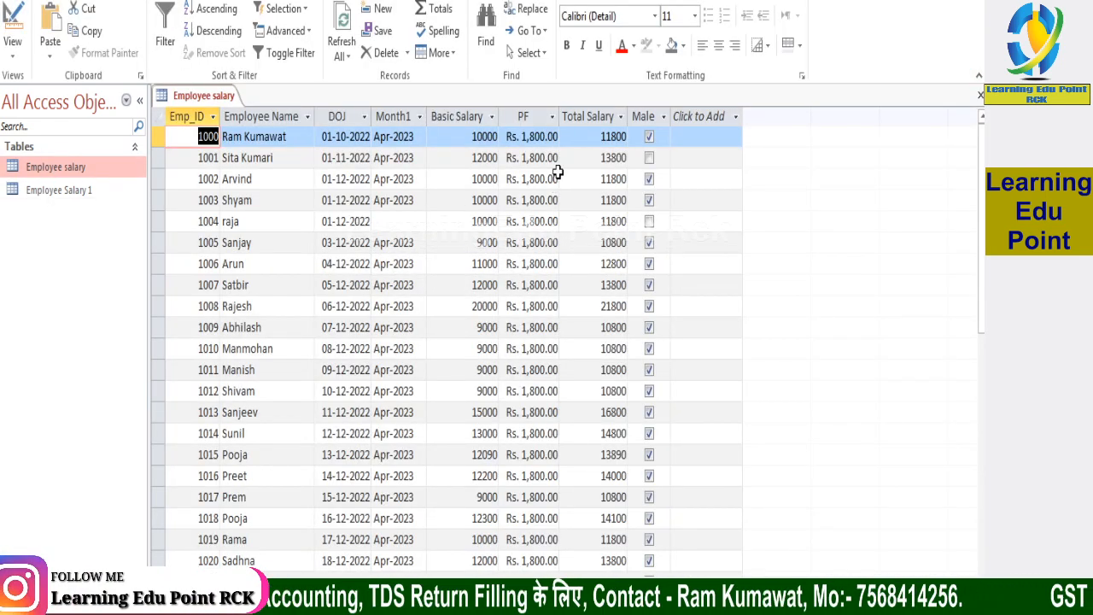
Step: Test the PF validation rule by entering 500 in the first record's PF, and discard the entry
{"action": "left_click_drag", "start_coordinate": [526, 133], "coordinate": [615, 129]}
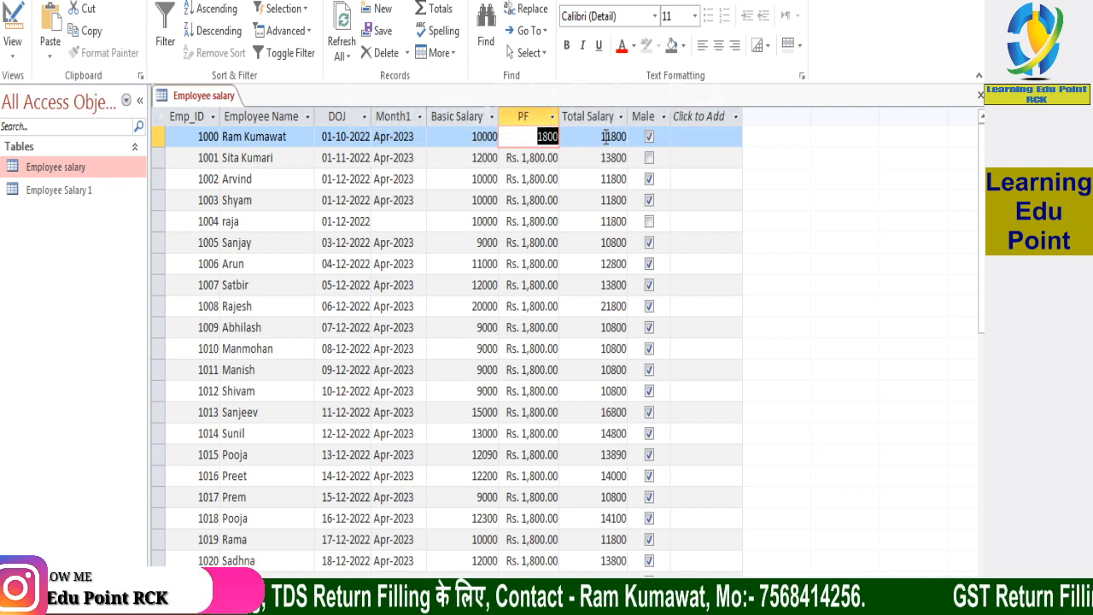
{"action": "type", "text": "500"}
{"action": "key", "text": "Return"}
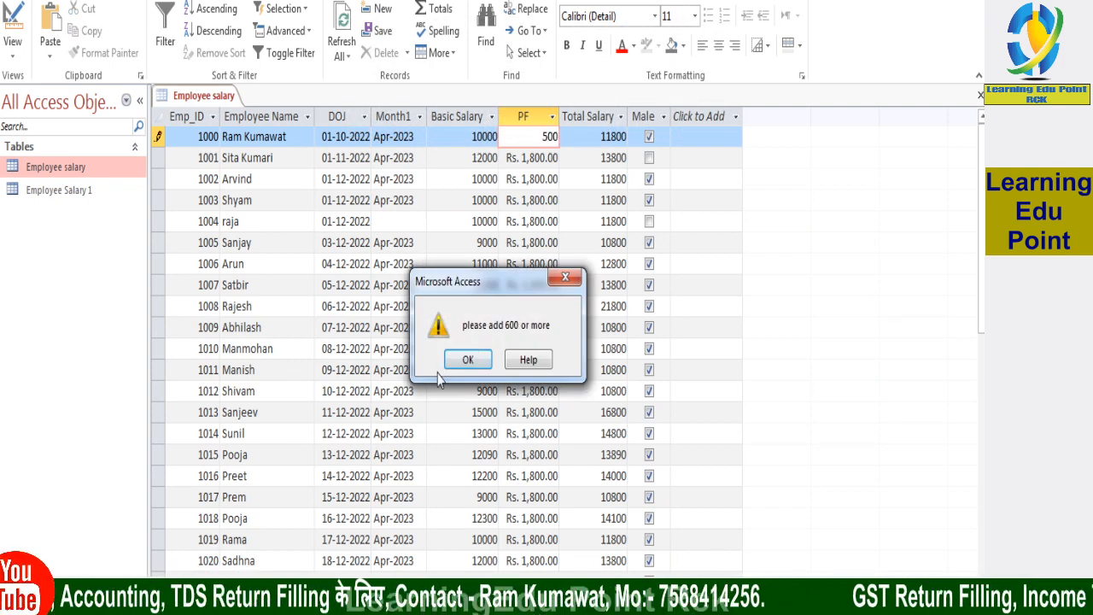
{"action": "left_click", "coordinate": [560, 279]}
{"action": "key", "text": "Escape"}
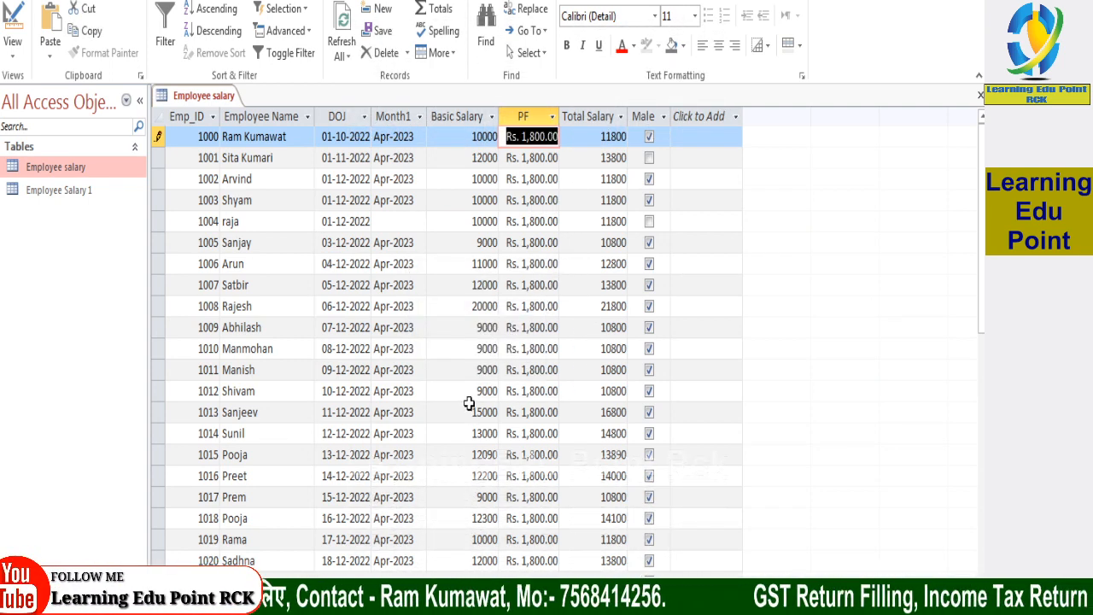
Step: Start a new record at the end of the table with the next sequential Emp_ID
{"action": "scroll", "coordinate": [500, 428], "scroll_direction": "down", "scroll_amount": 8}
{"action": "scroll", "coordinate": [501, 423], "scroll_direction": "up", "scroll_amount": 5}
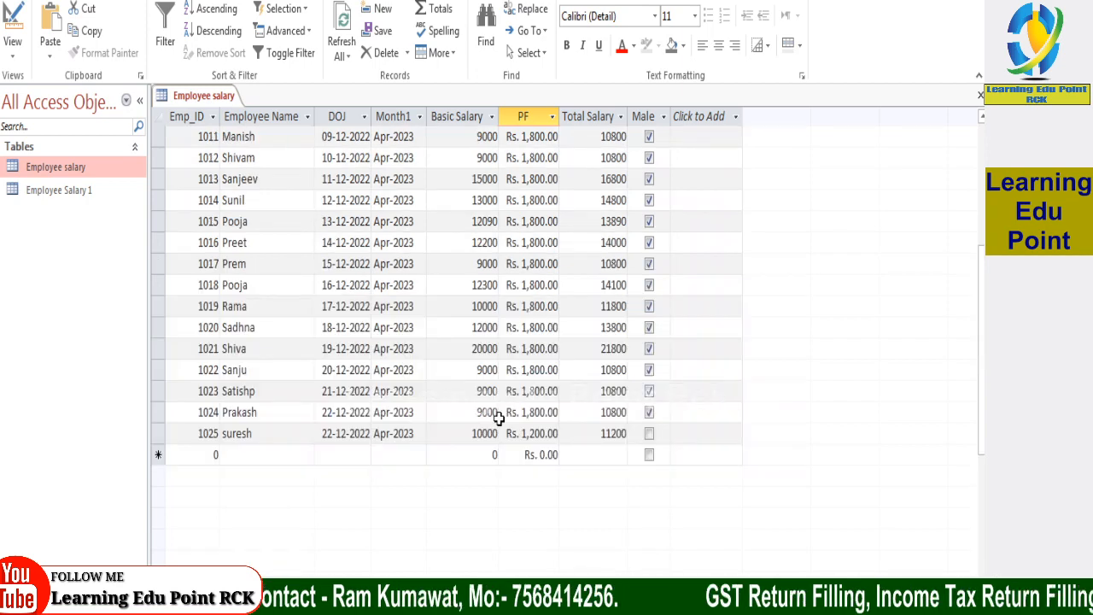
{"action": "left_click", "coordinate": [215, 455]}
{"action": "type", "text": "10"}
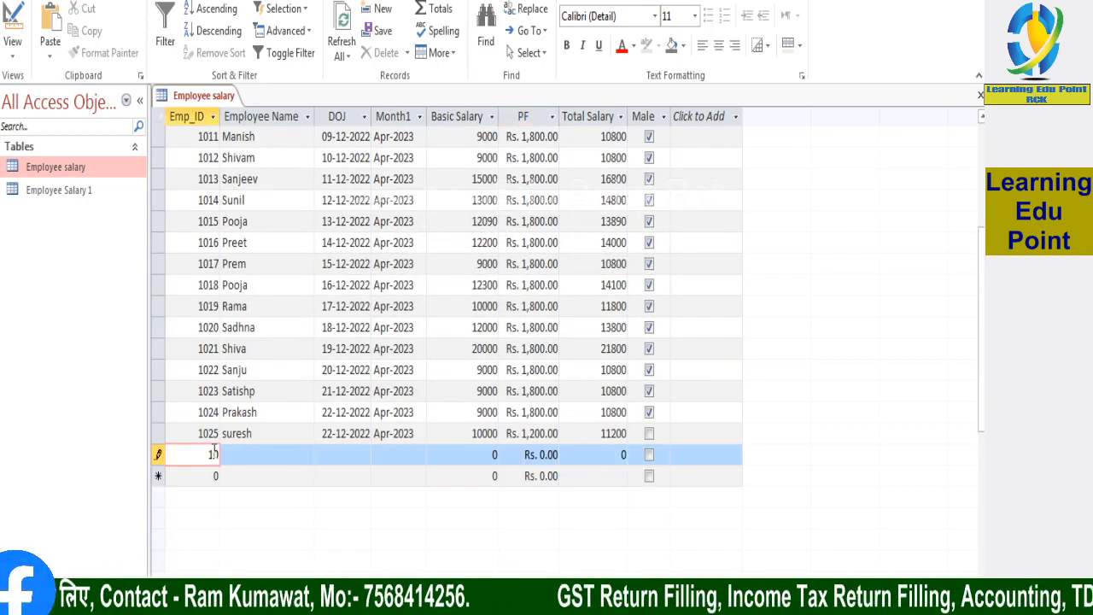
{"action": "type", "text": "26"}
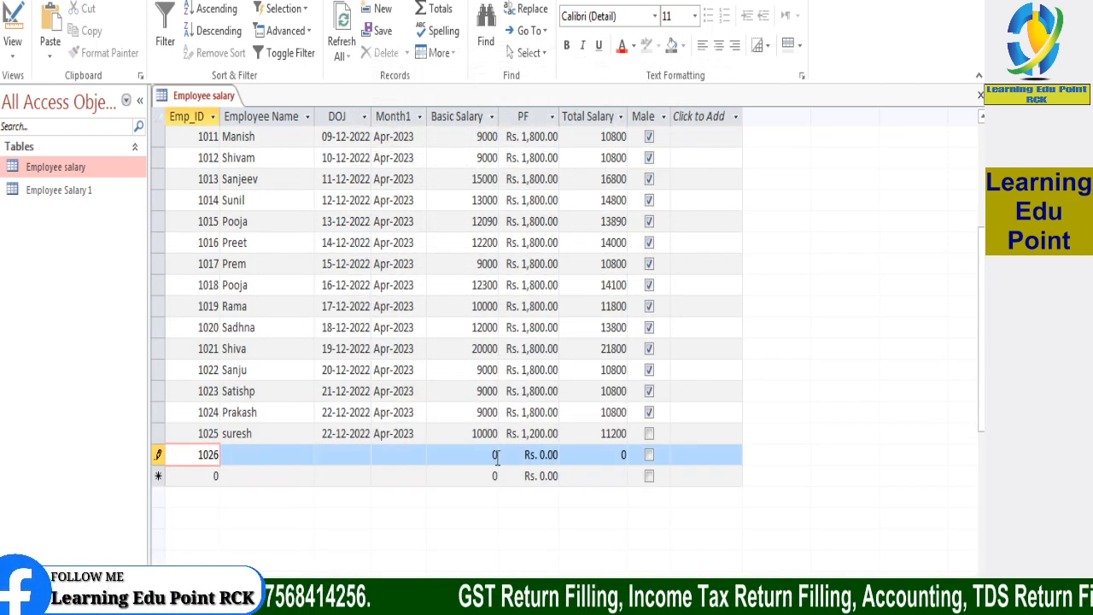
Step: Test the PF validation rule in the new record by entering 5000 and 500 as its PF
{"action": "left_click", "coordinate": [535, 455]}
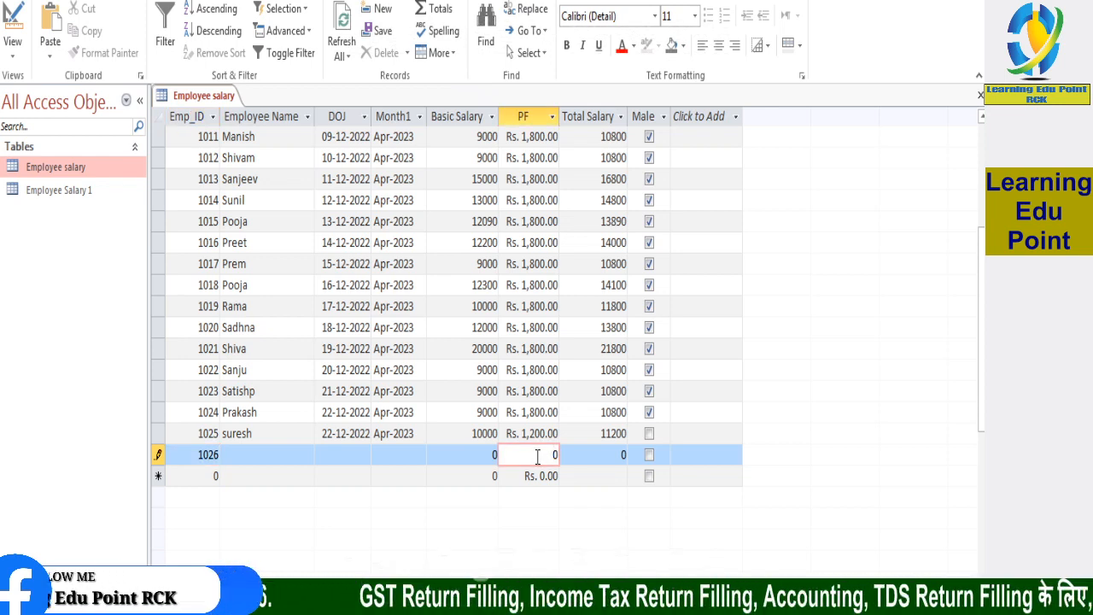
{"action": "type", "text": "5000"}
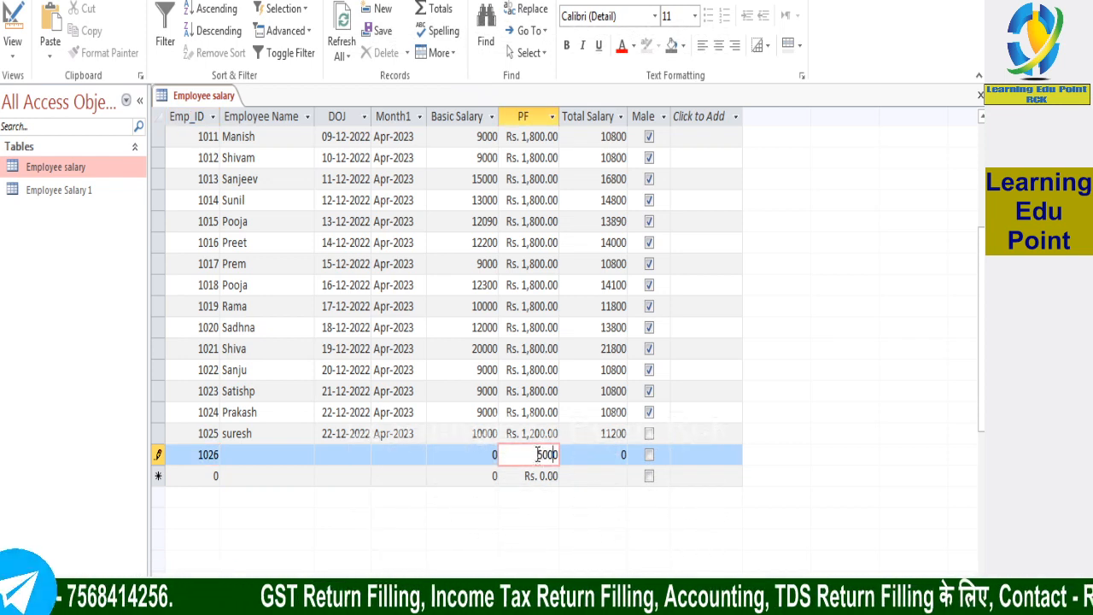
{"action": "key", "text": "Tab"}
{"action": "left_click", "coordinate": [538, 455]}
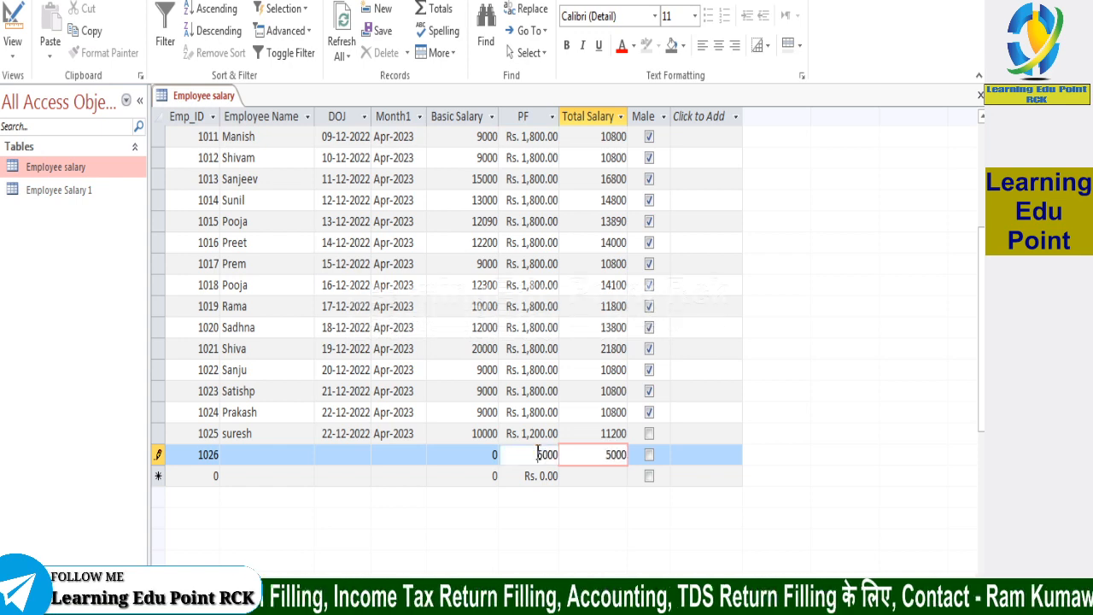
{"action": "key", "text": "BackSpace"}
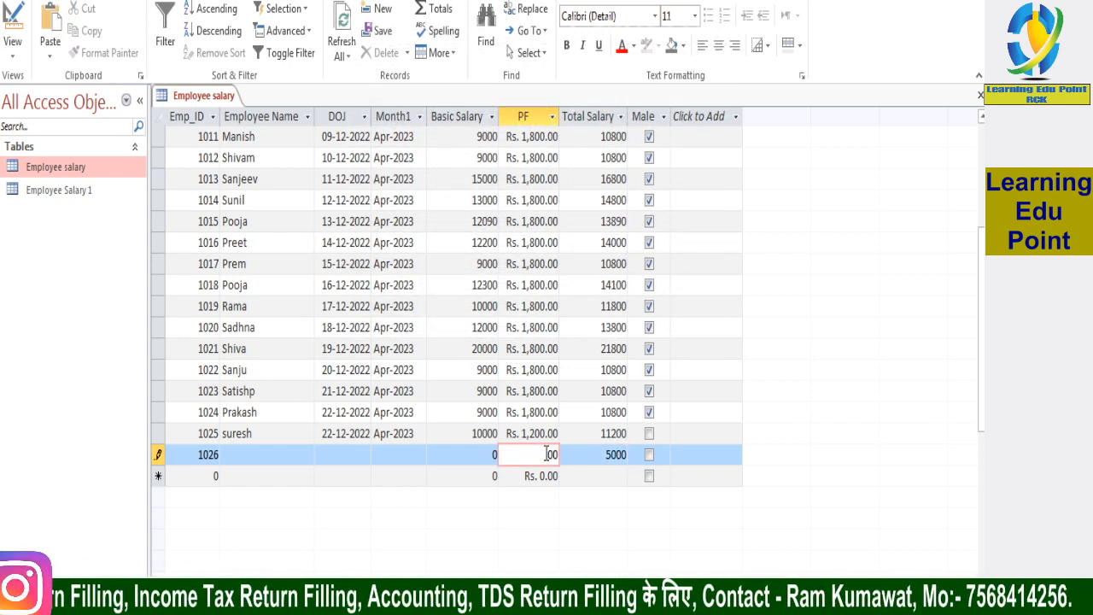
{"action": "key", "text": "Return"}
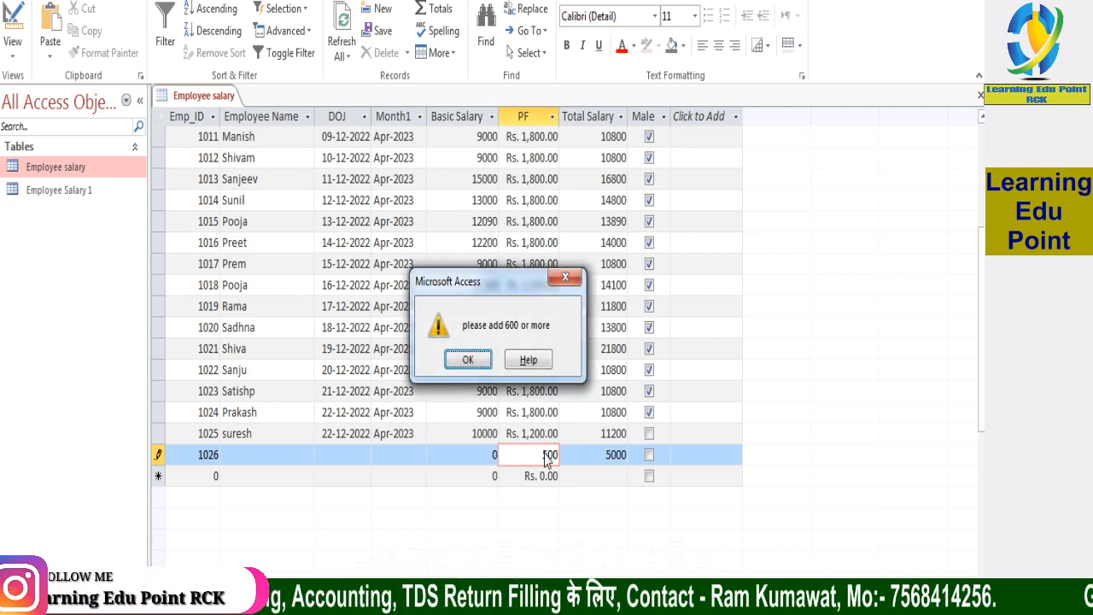
{"action": "left_click", "coordinate": [467, 360]}
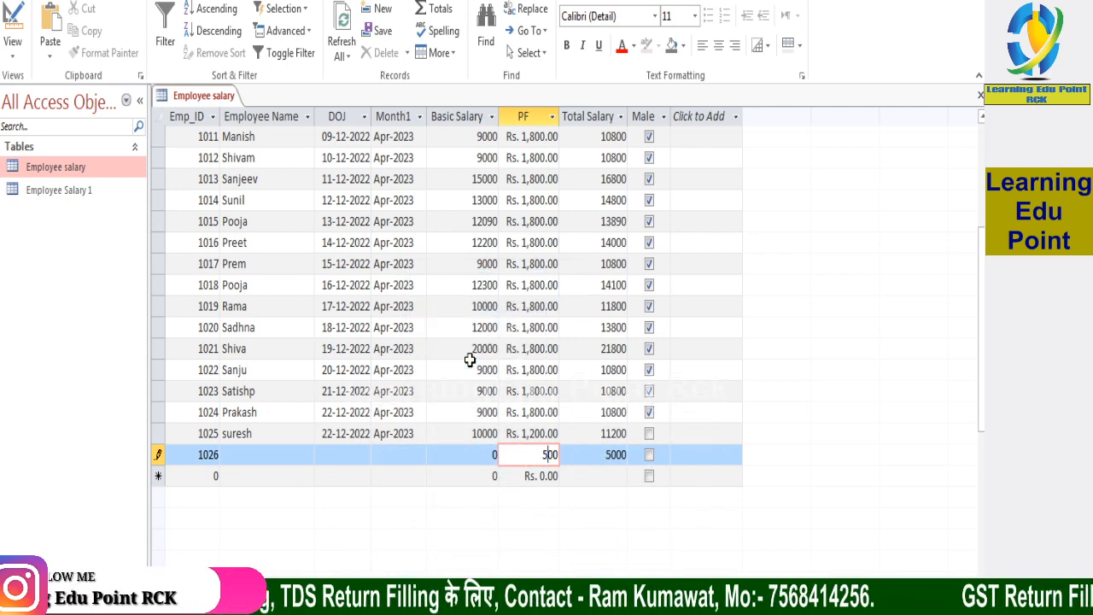
Step: Set the new record's PF to 600
{"action": "key", "text": "BackSpace"}
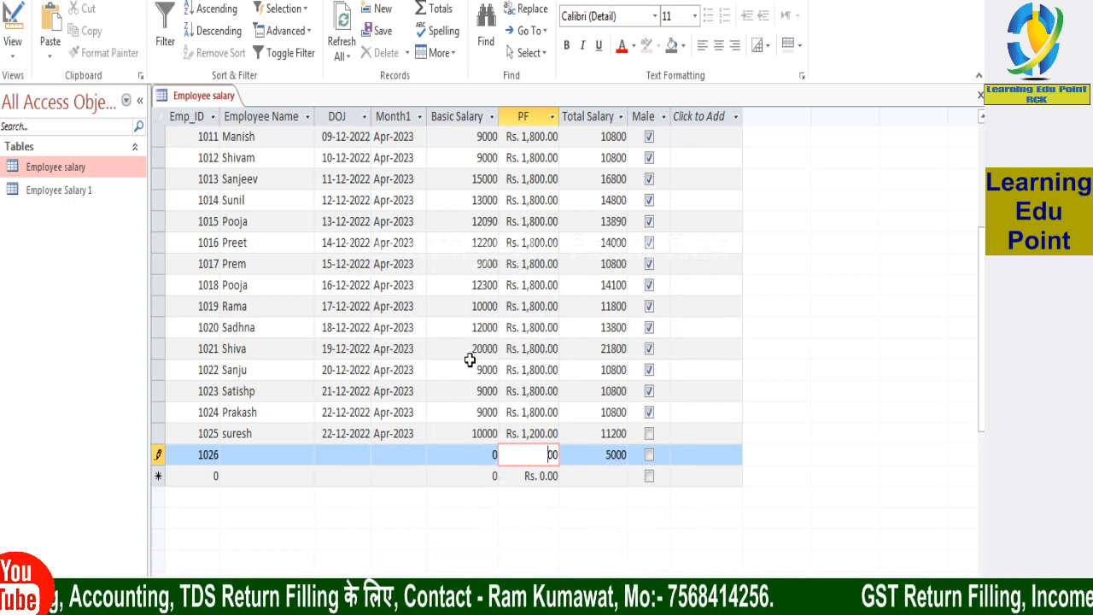
{"action": "type", "text": "6"}
{"action": "key", "text": "Tab"}
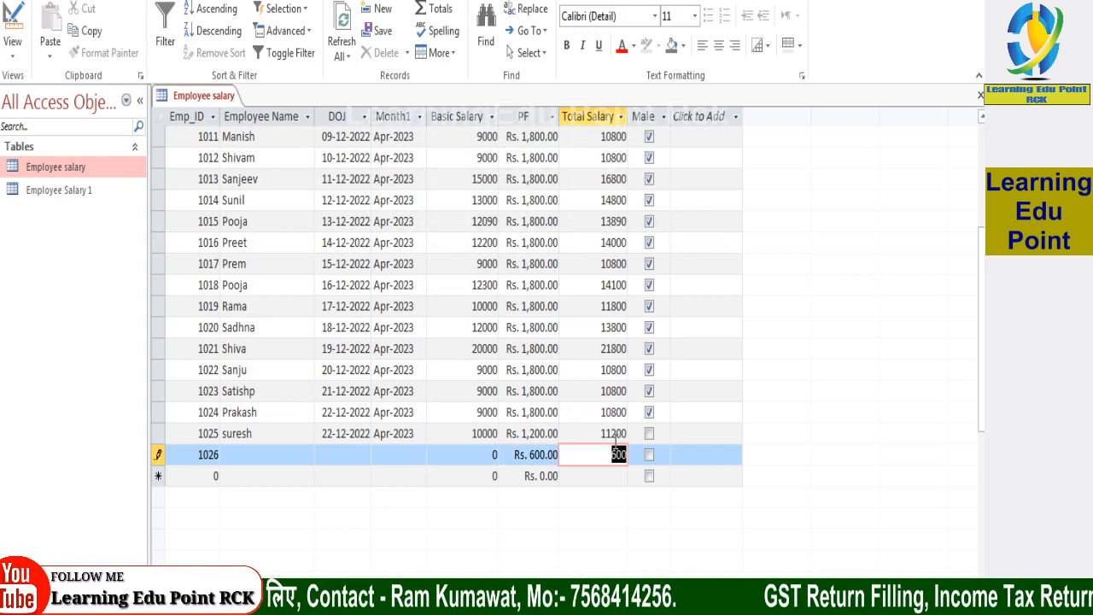